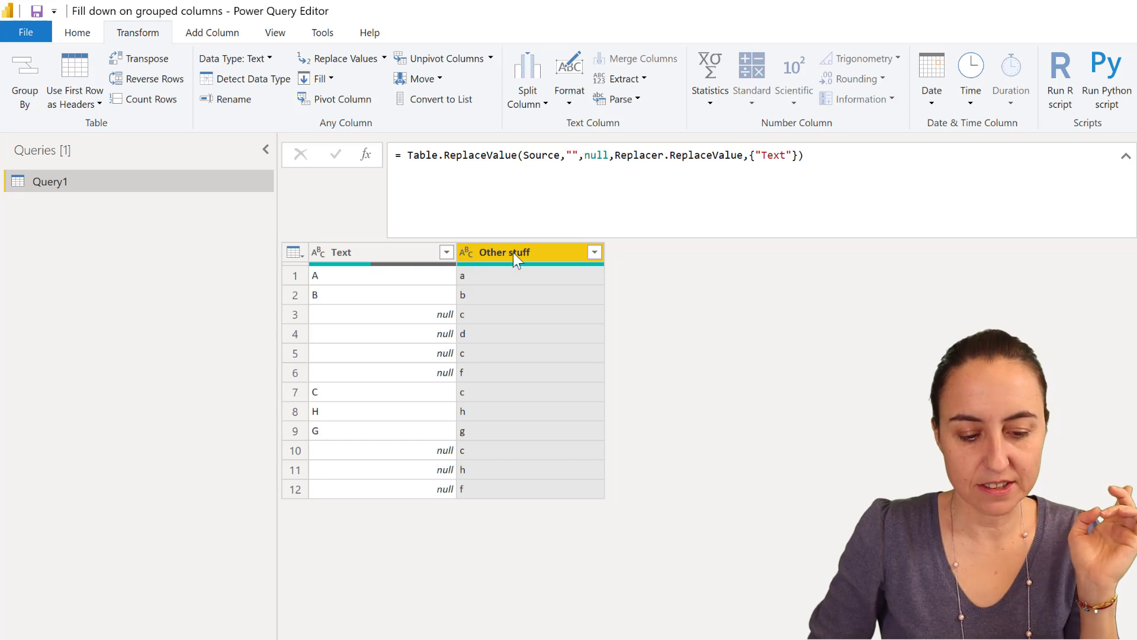
# Sort the table by Other stuff ascending, then check the row 3 Text and Other stuff values
pyautogui.click(594, 251)
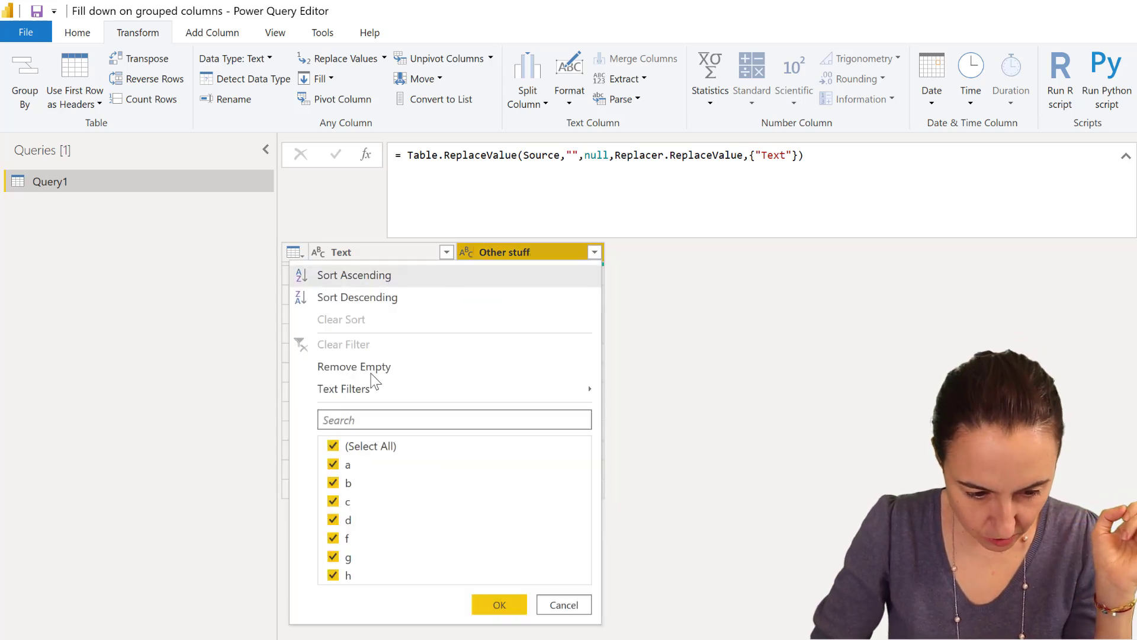
pyautogui.click(379, 276)
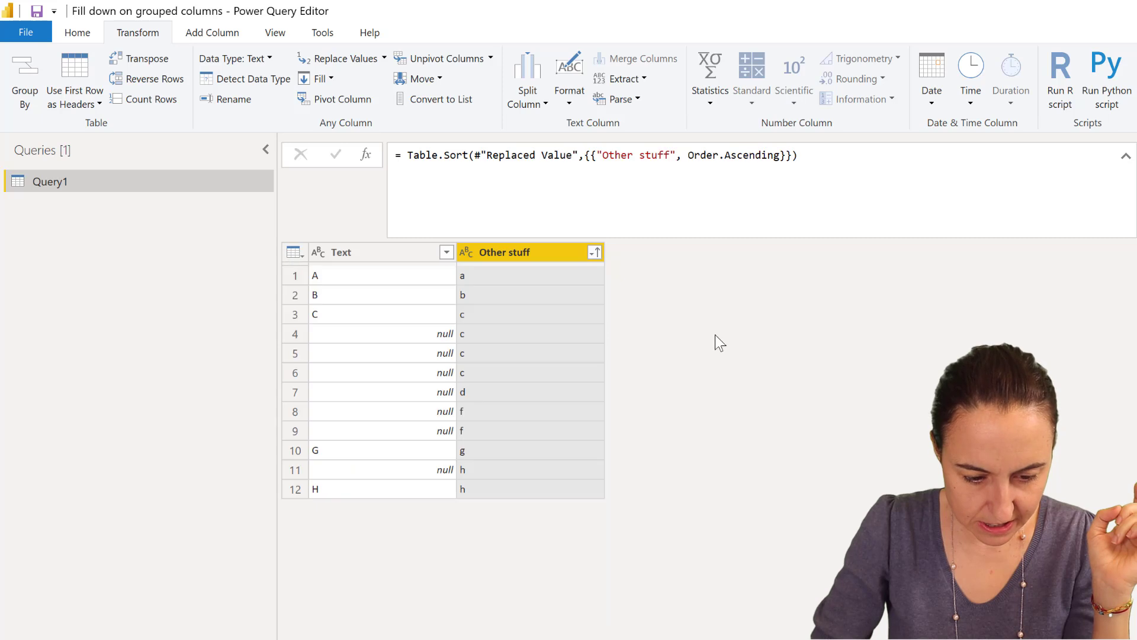
pyautogui.click(377, 315)
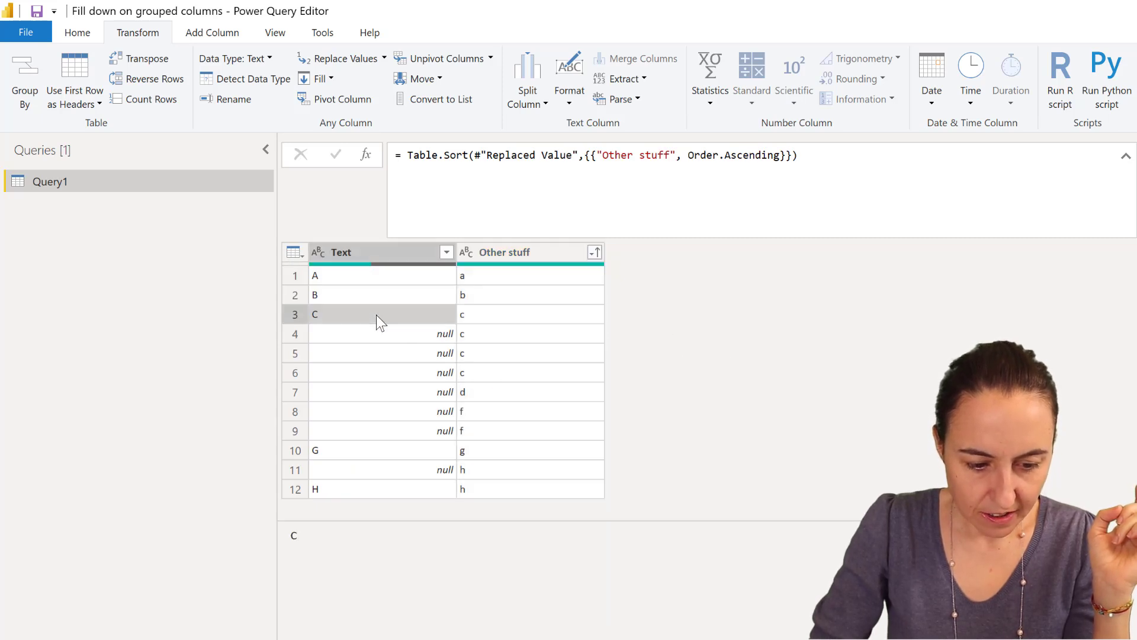
pyautogui.click(496, 312)
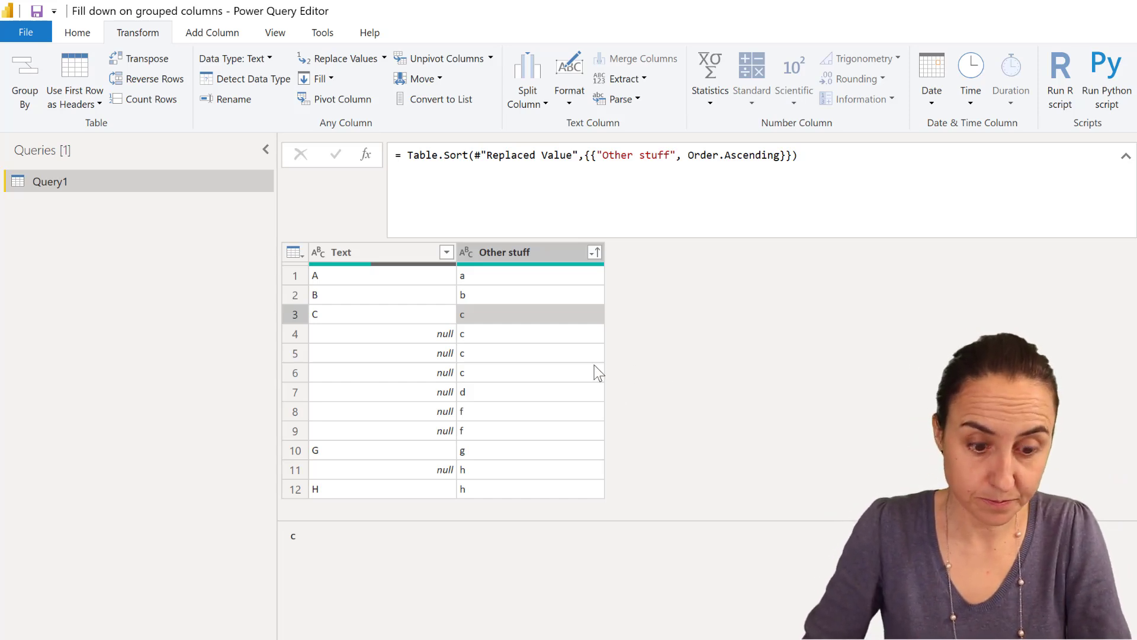
pyautogui.click(526, 254)
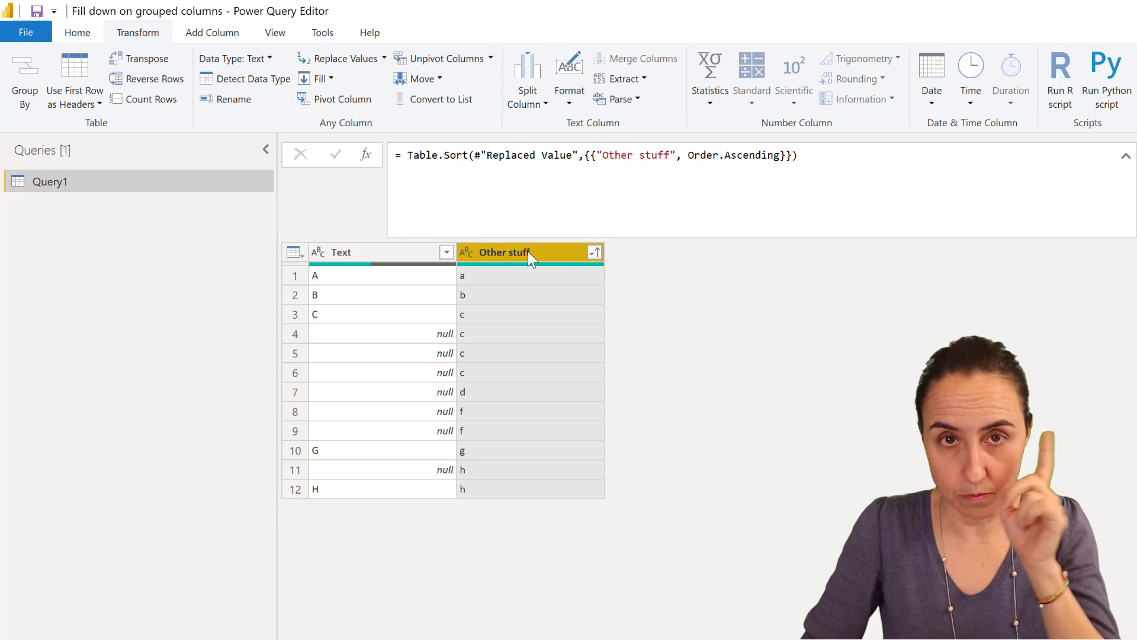
# Group by Other stuff using the All Rows operation in a Count column, then preview groups a, b and c
pyautogui.click(29, 71)
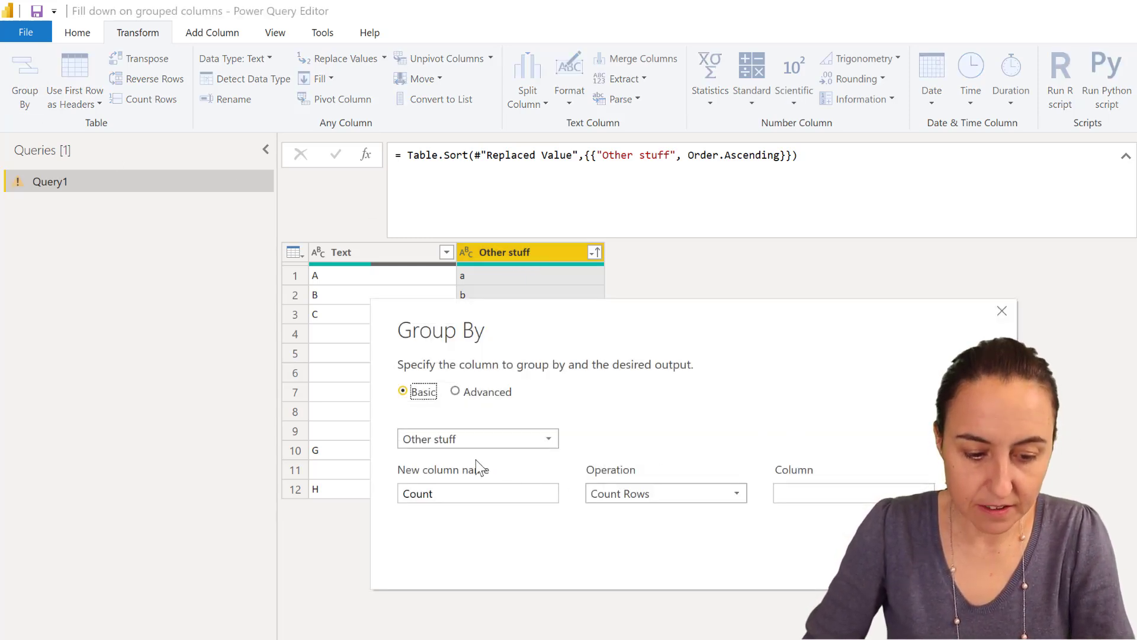
pyautogui.click(626, 497)
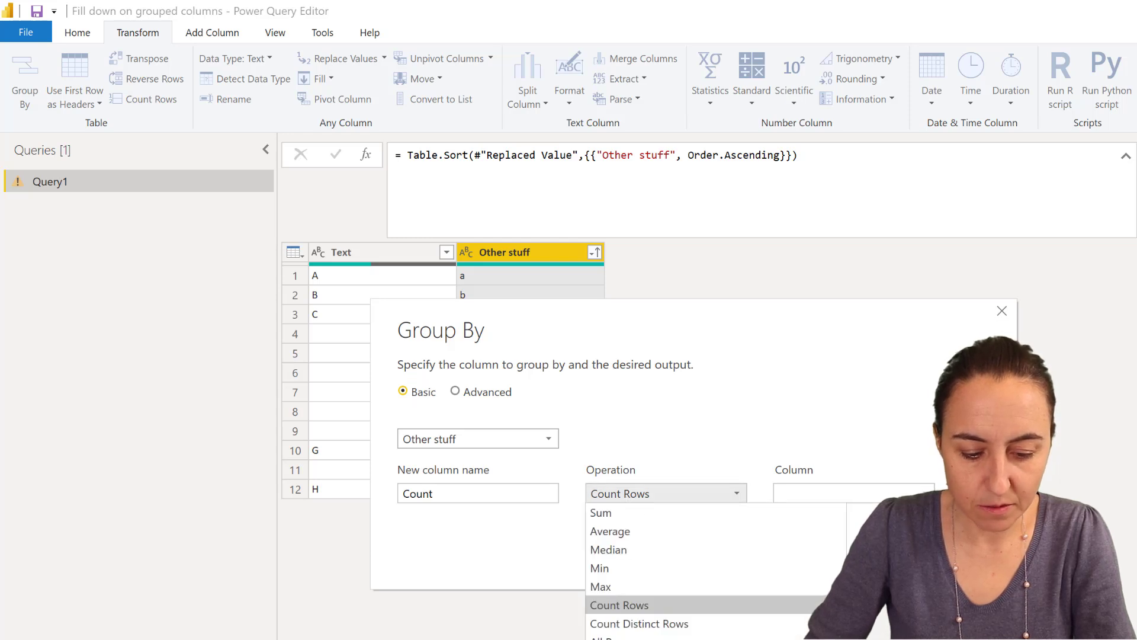
pyautogui.press('Down')
pyautogui.press('Return')
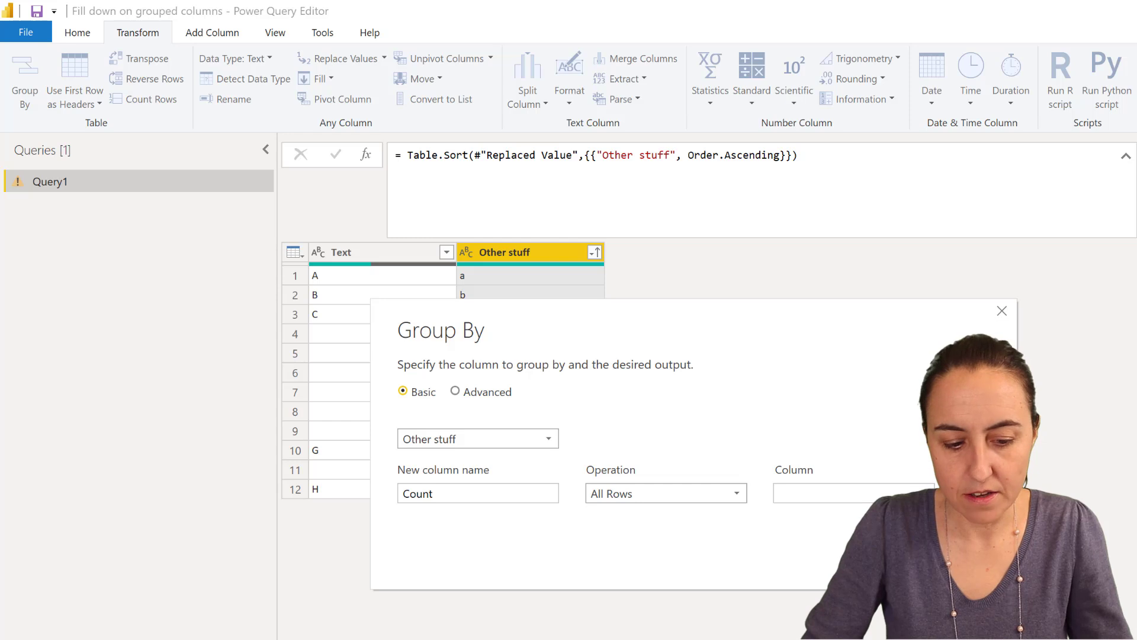
pyautogui.click(915, 563)
pyautogui.click(536, 277)
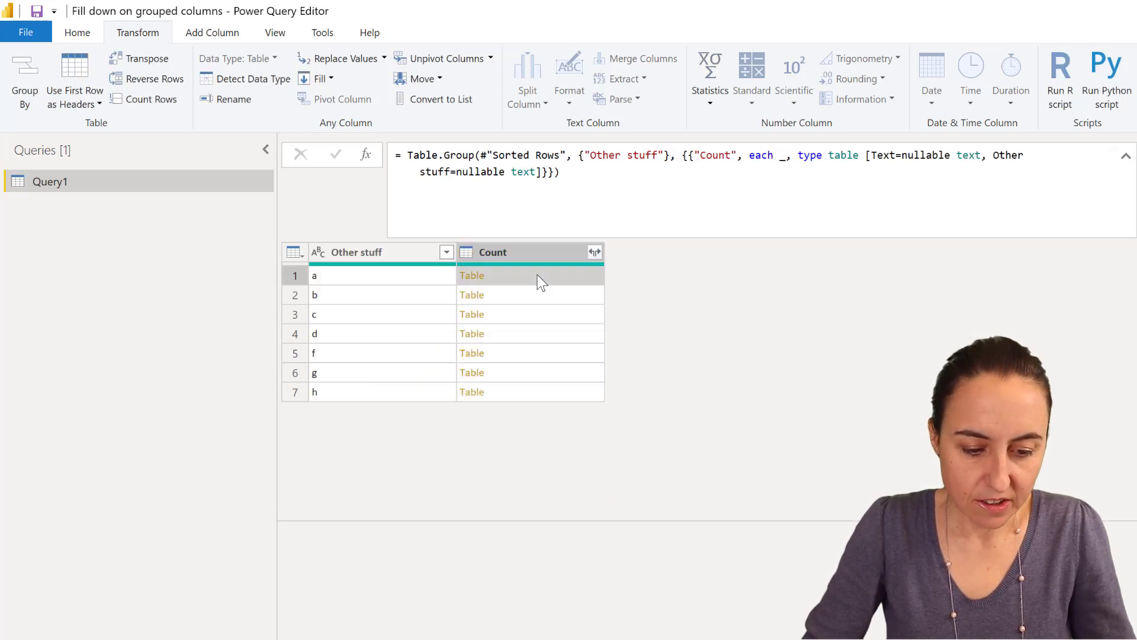
pyautogui.click(539, 291)
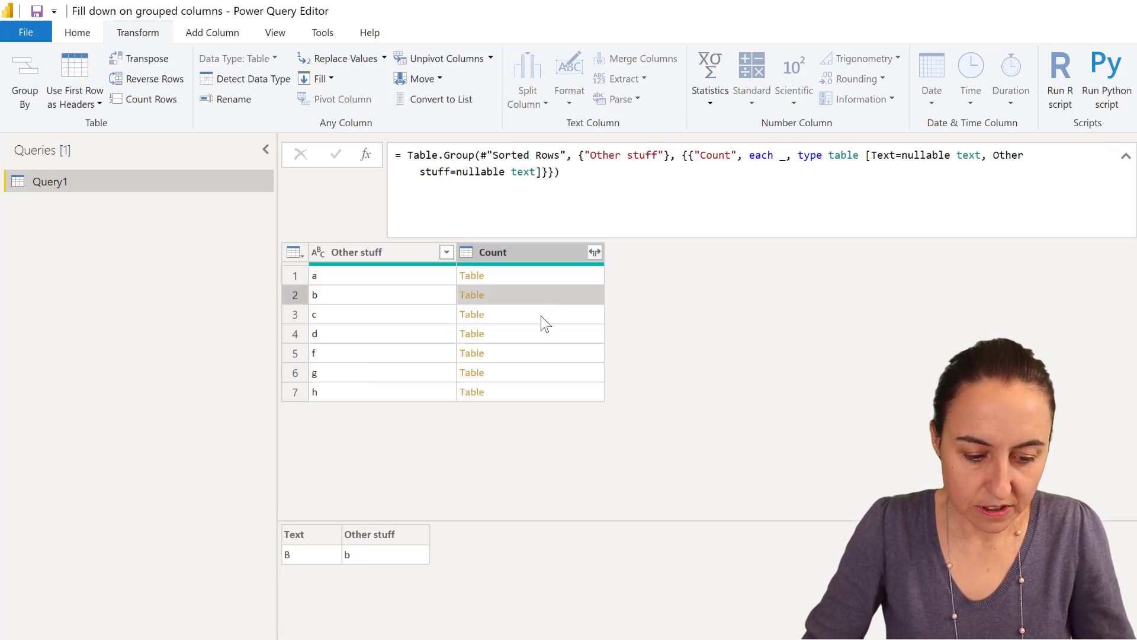
pyautogui.click(541, 315)
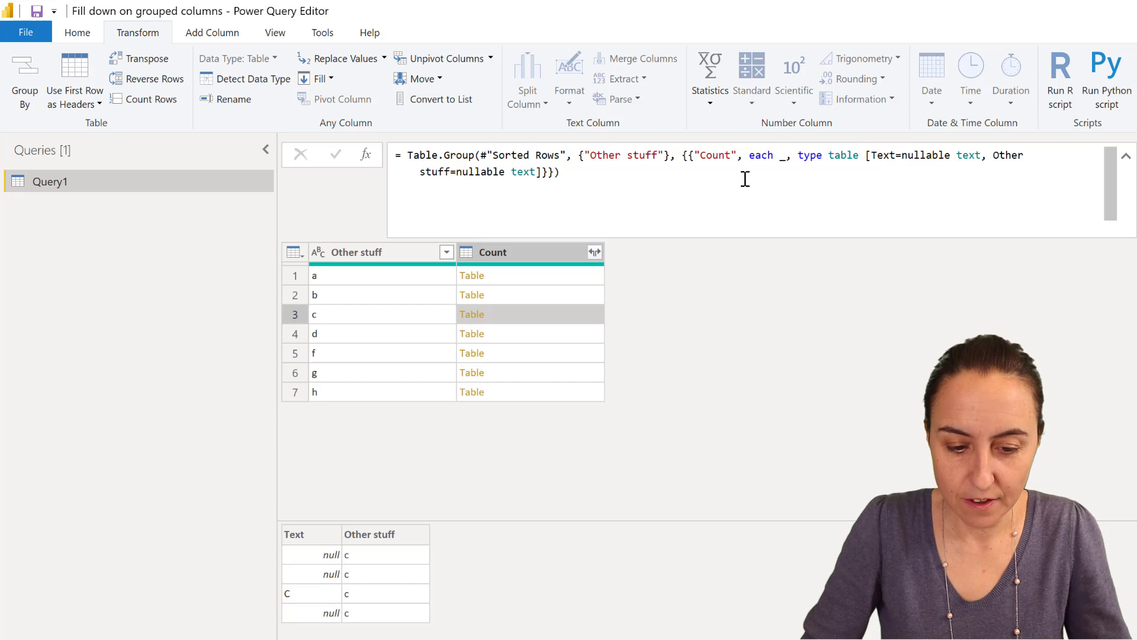
# Change the grouping formula's each _ to each Table.FillDown(_, {"Text"}) and commit it
pyautogui.click(781, 155)
pyautogui.write('Text.')
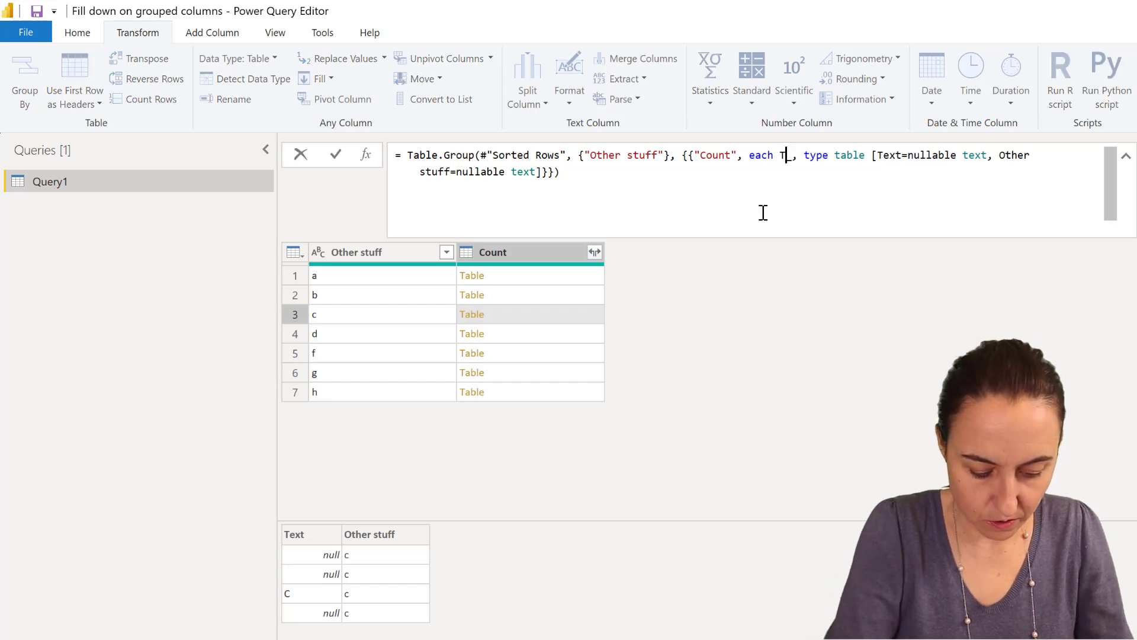
pyautogui.write('Fill')
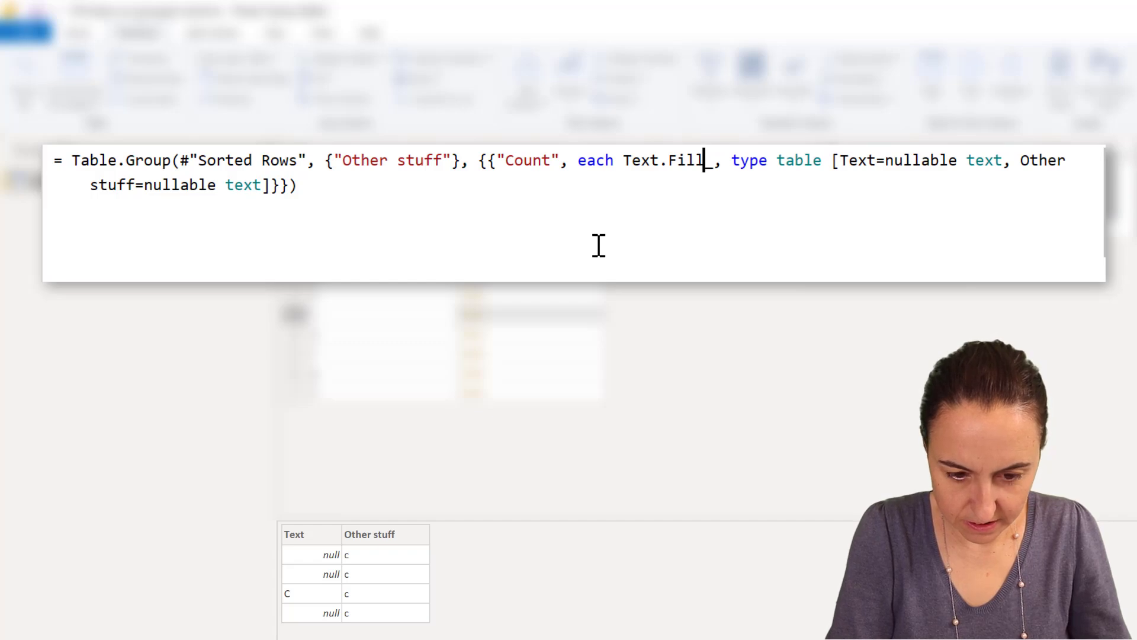
pyautogui.write('Dow')
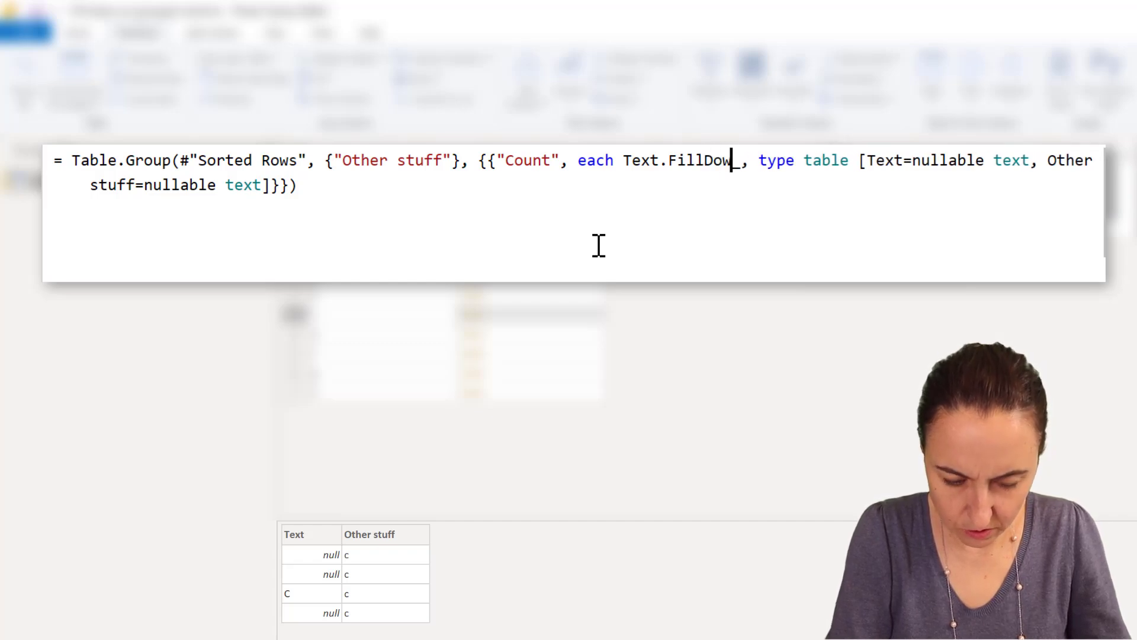
pyautogui.press('BackSpace')
pyautogui.press('BackSpace')
pyautogui.press('BackSpace')
pyautogui.press('BackSpace')
pyautogui.press('BackSpace')
pyautogui.press('BackSpace')
pyautogui.press('BackSpace')
pyautogui.press('BackSpace')
pyautogui.press('BackSpace')
pyautogui.press('BackSpace')
pyautogui.write('a')
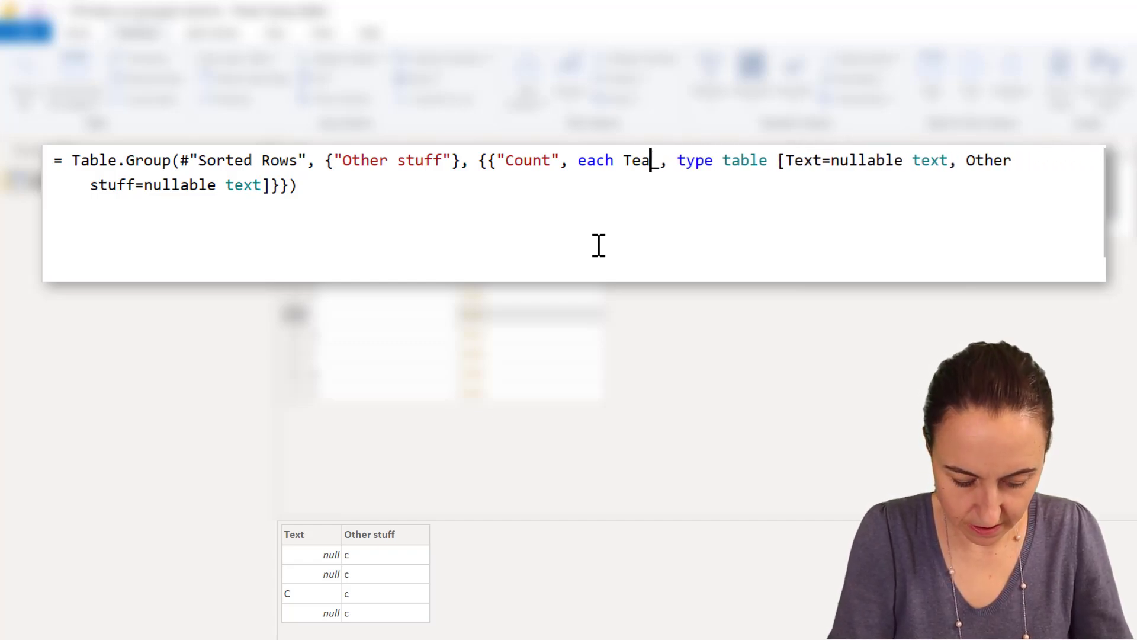
pyautogui.press('BackSpace')
pyautogui.press('BackSpace')
pyautogui.write('able.F')
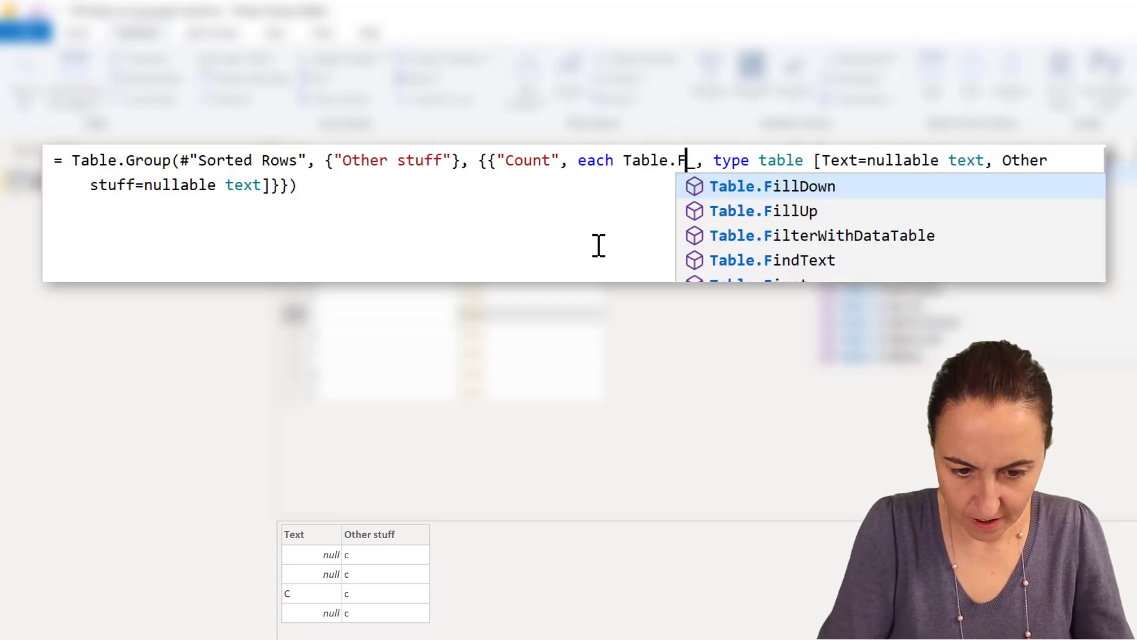
pyautogui.press('Tab')
pyautogui.write('(')
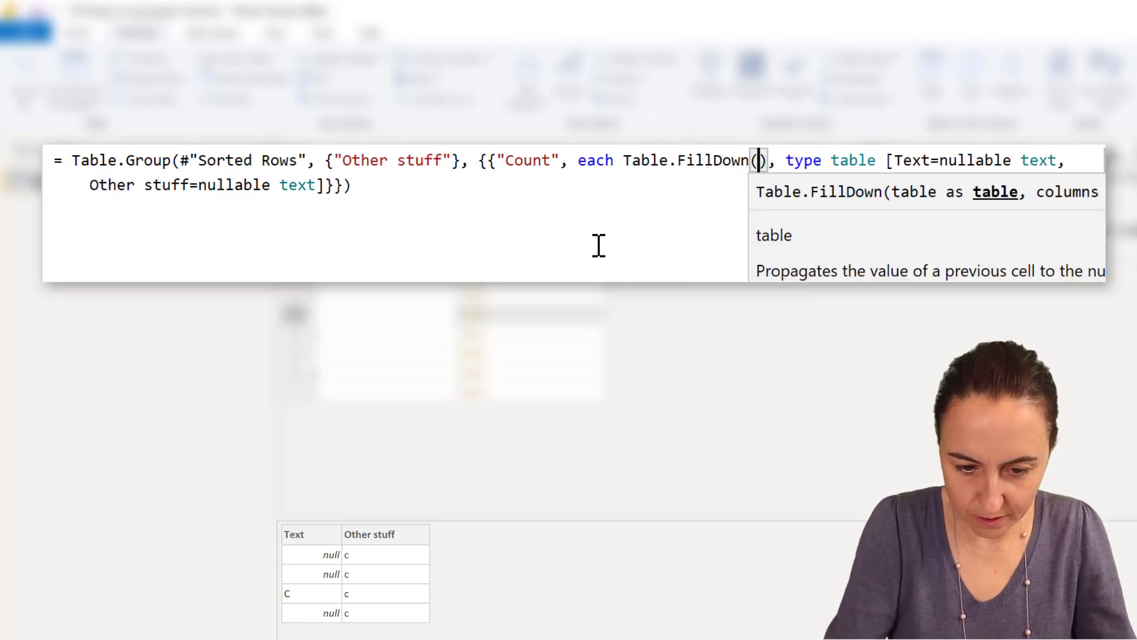
pyautogui.write('_, ')
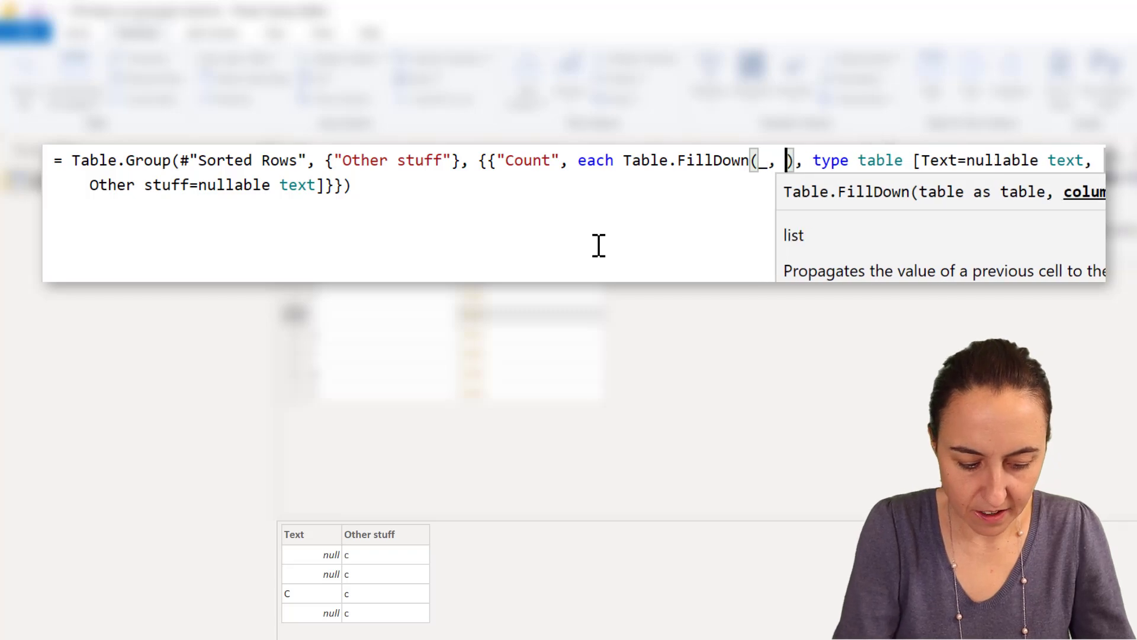
pyautogui.write('{')
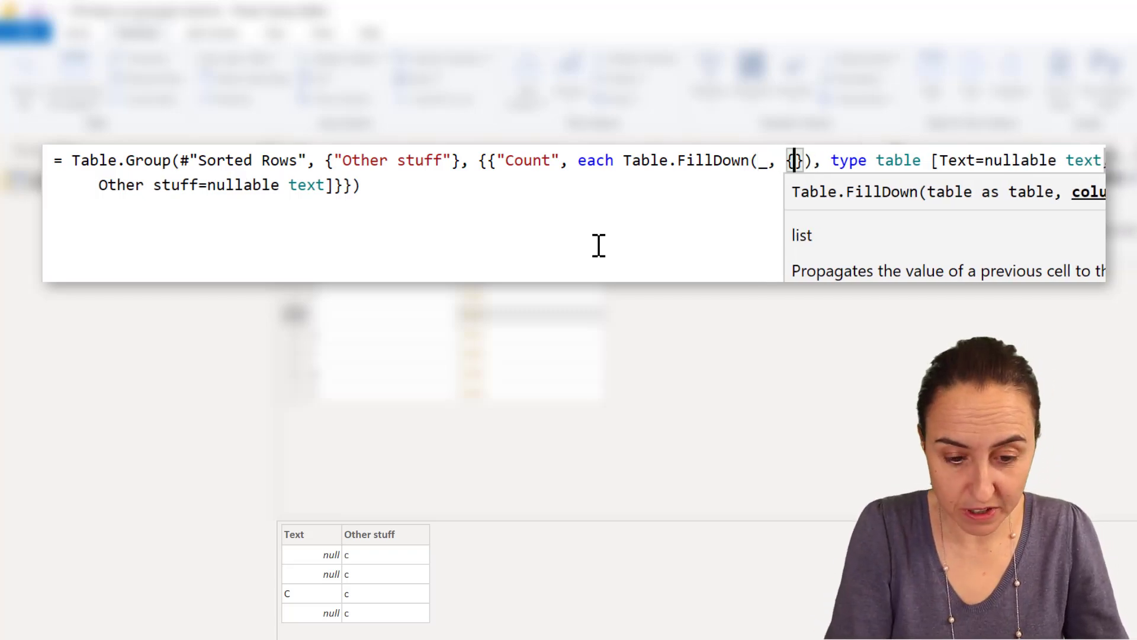
pyautogui.write('"')
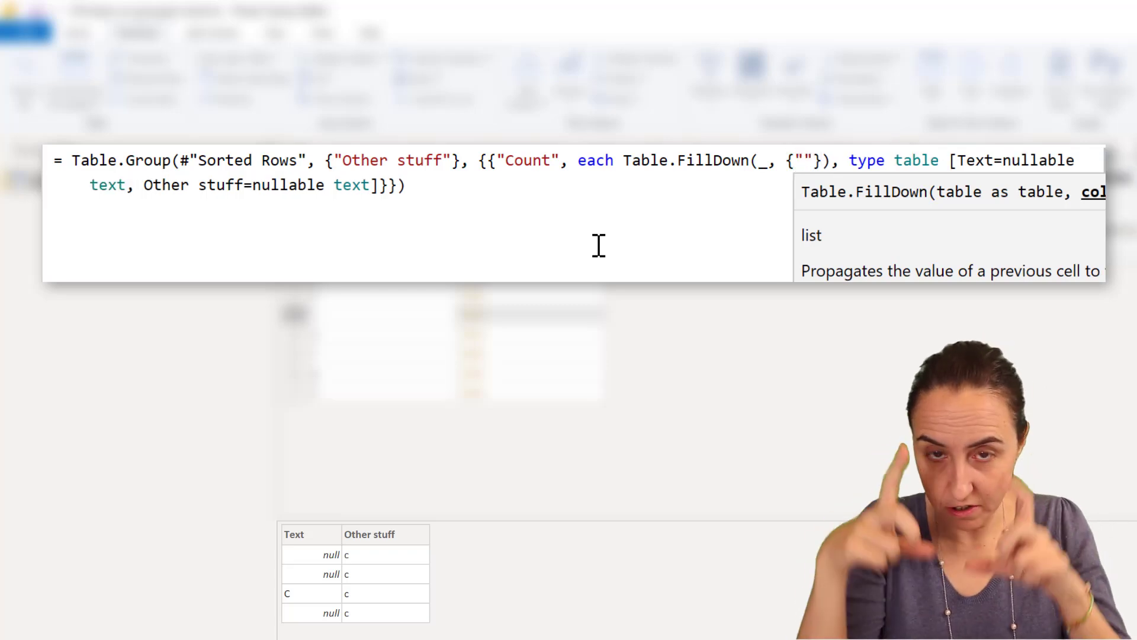
pyautogui.write('Text')
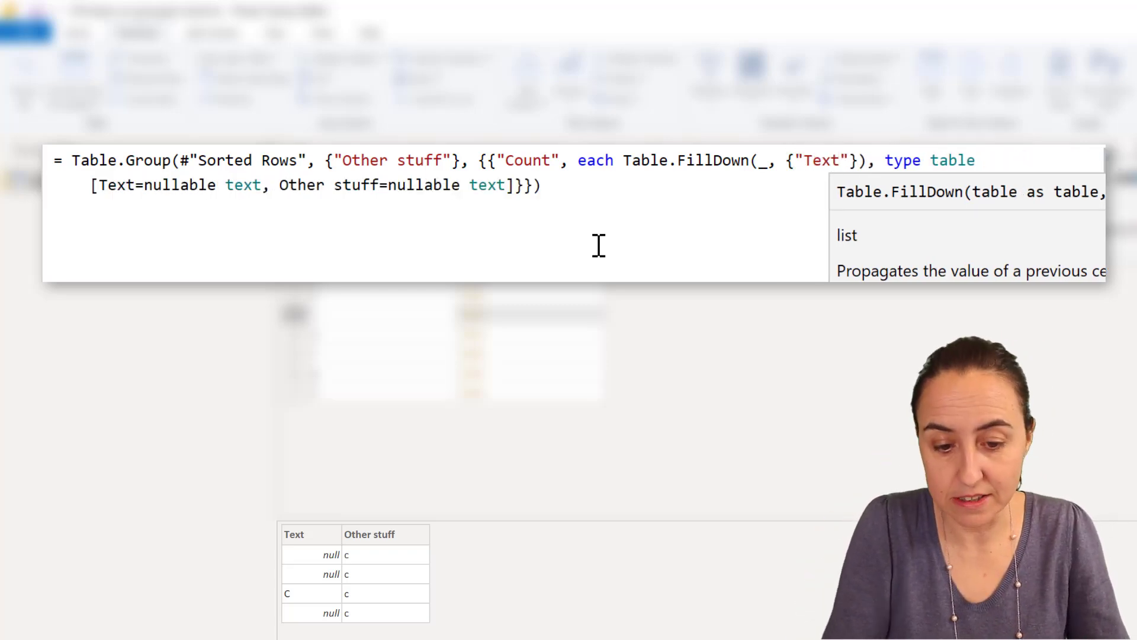
pyautogui.press('Return')
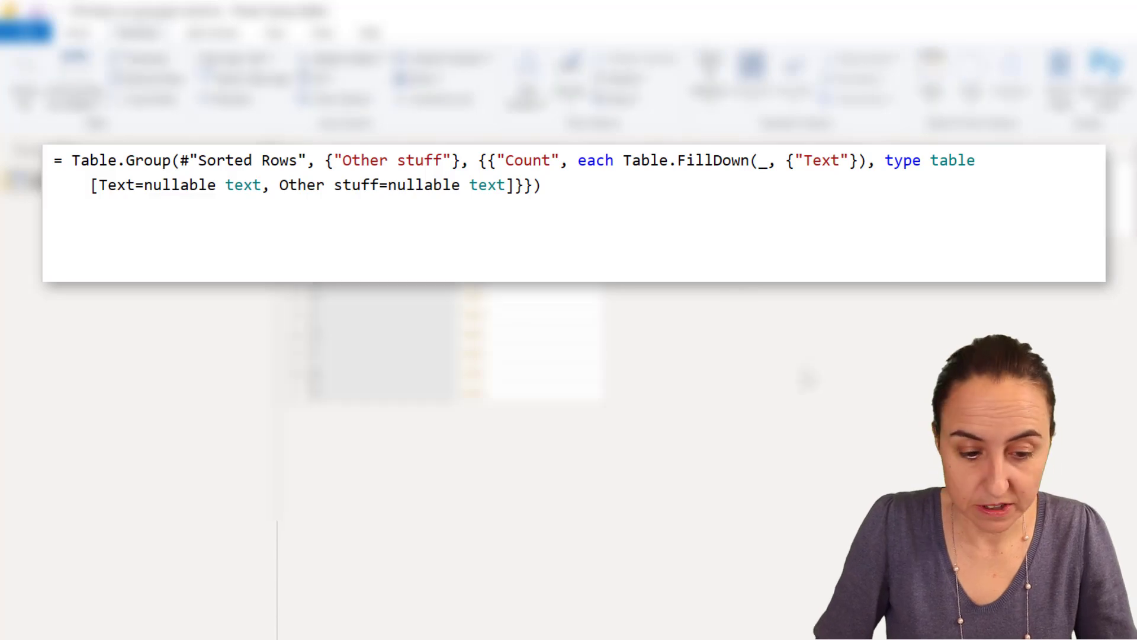
pyautogui.click(562, 275)
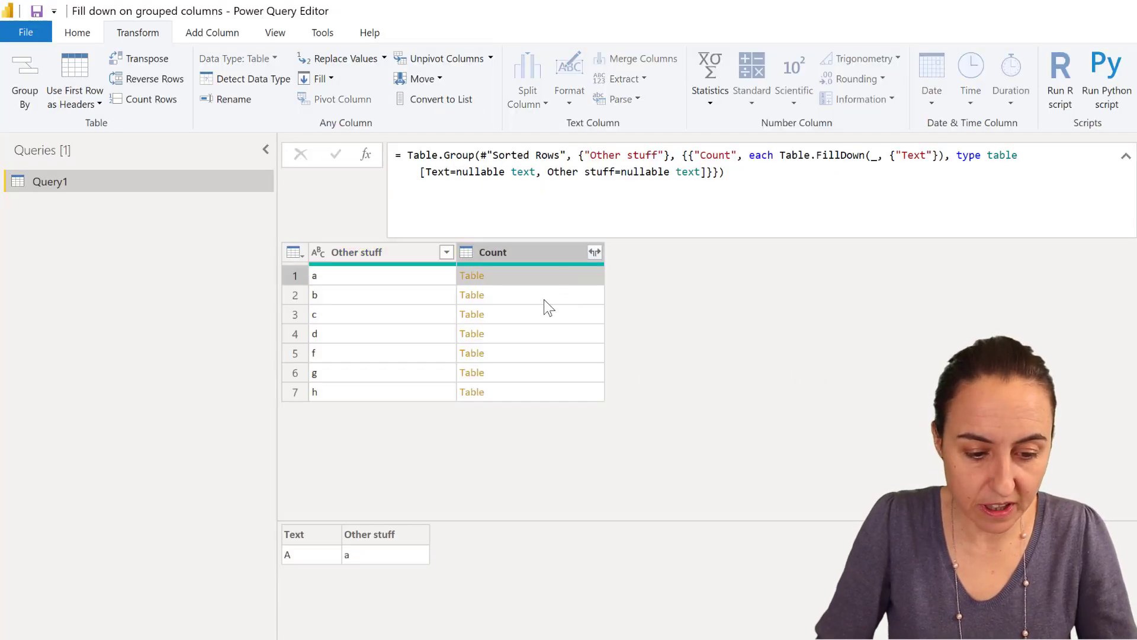
pyautogui.click(543, 300)
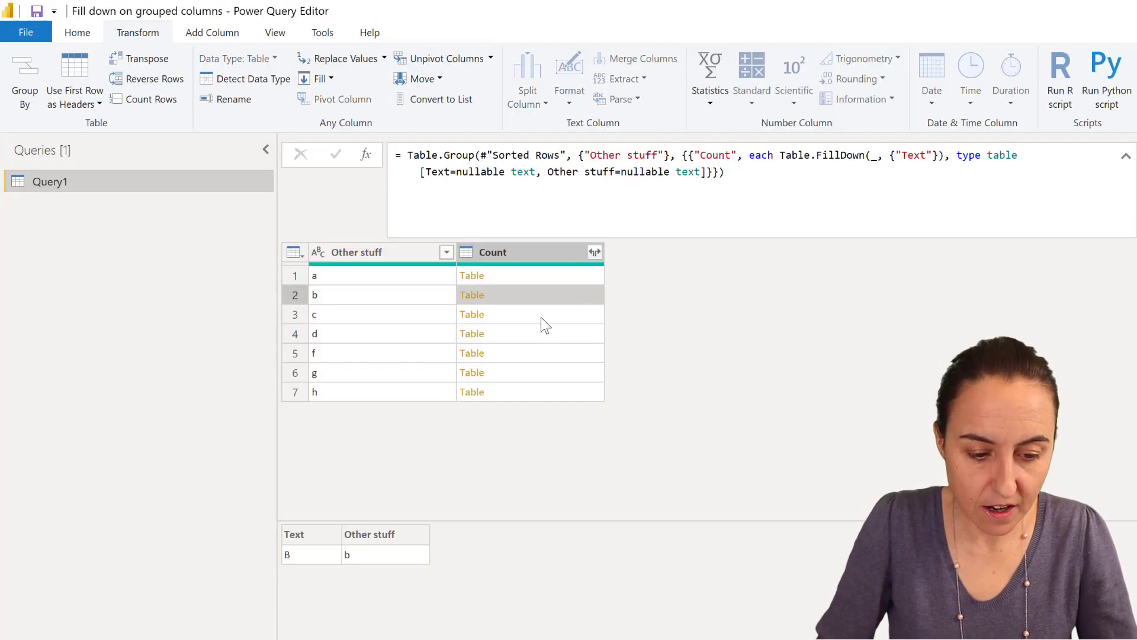
pyautogui.click(542, 318)
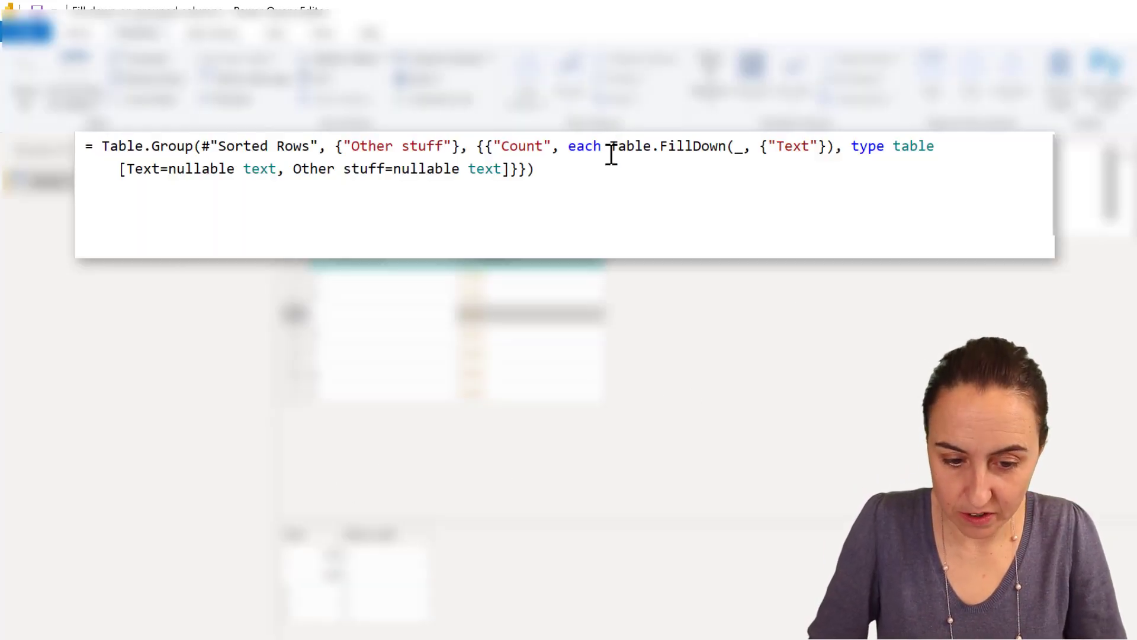
# Wrap the fill-down call in Table.FillUp(..., {"Text"}) in the grouping formula
pyautogui.click(779, 154)
pyautogui.write('Table.')
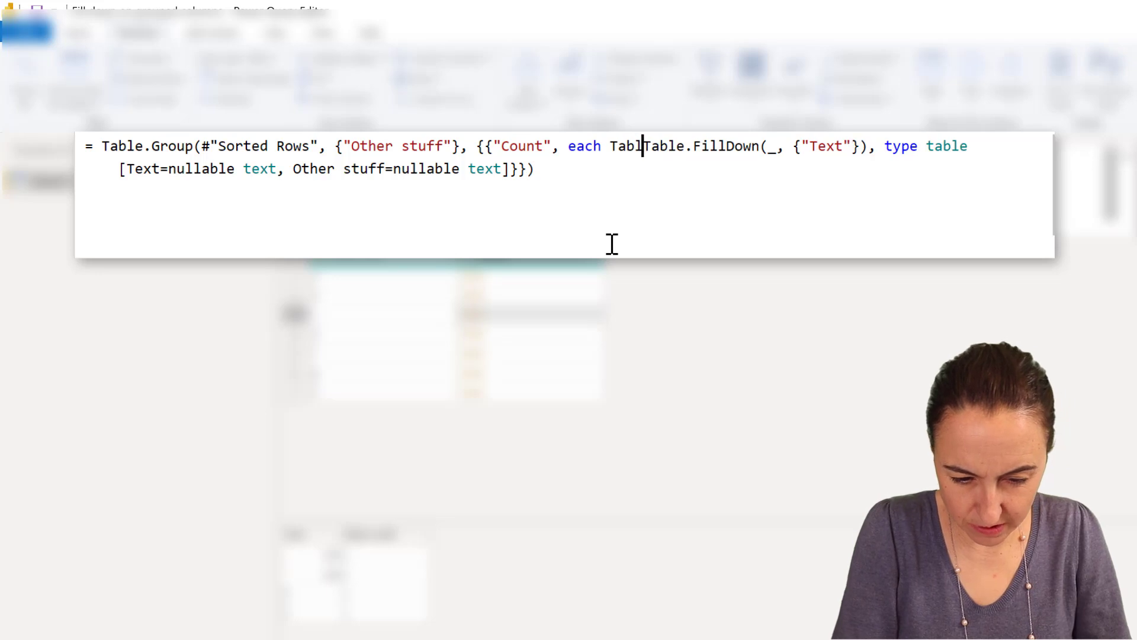
pyautogui.write('Fill')
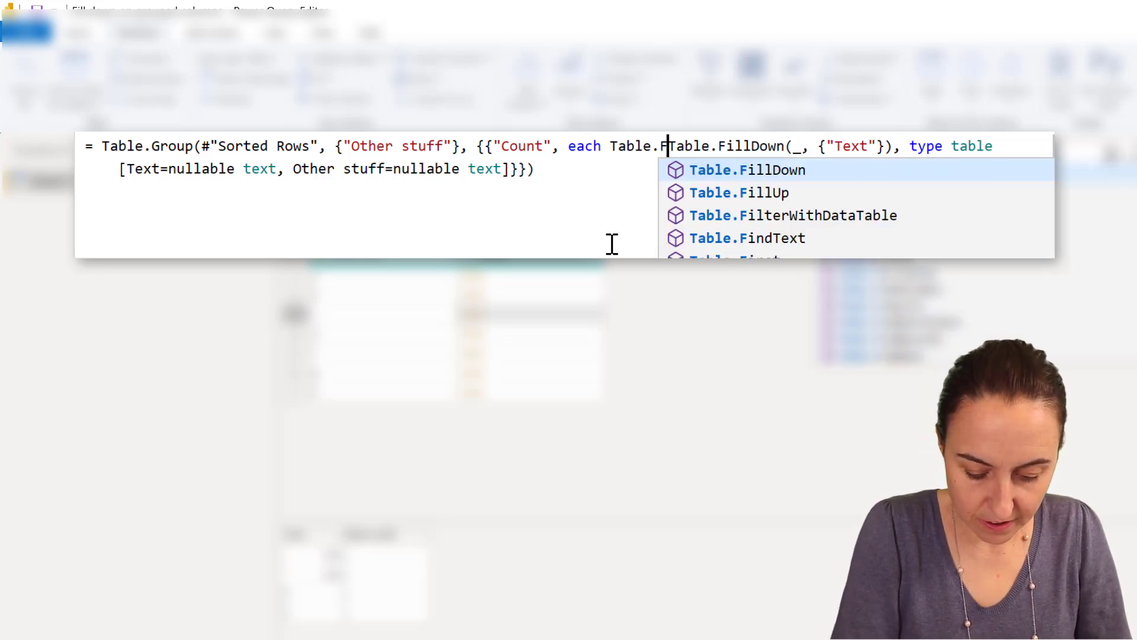
pyautogui.write('U')
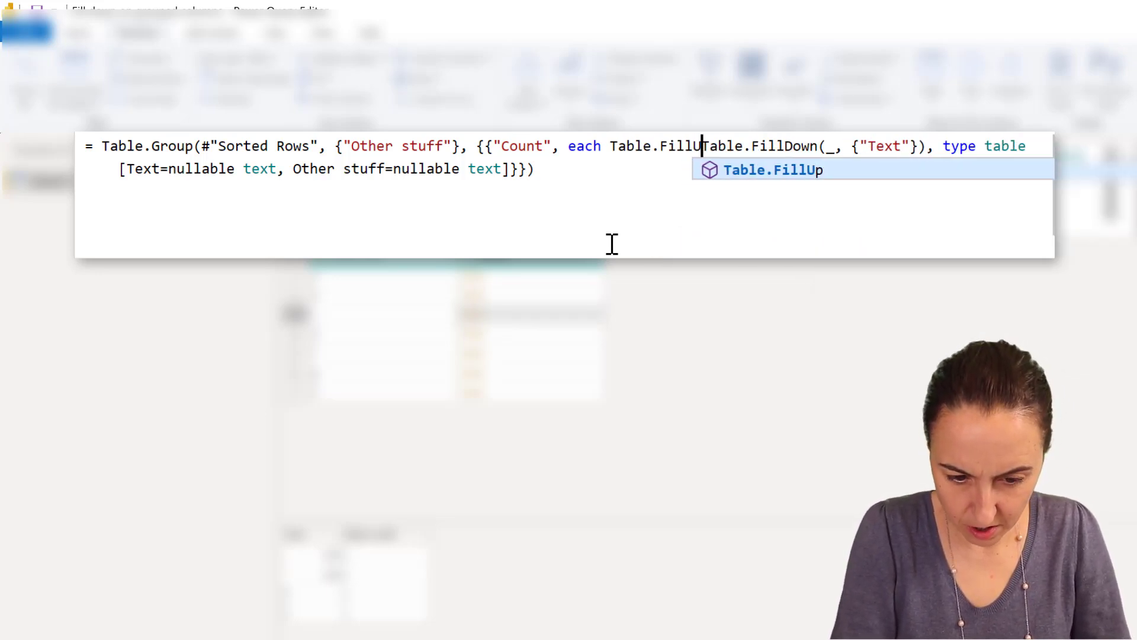
pyautogui.write('p')
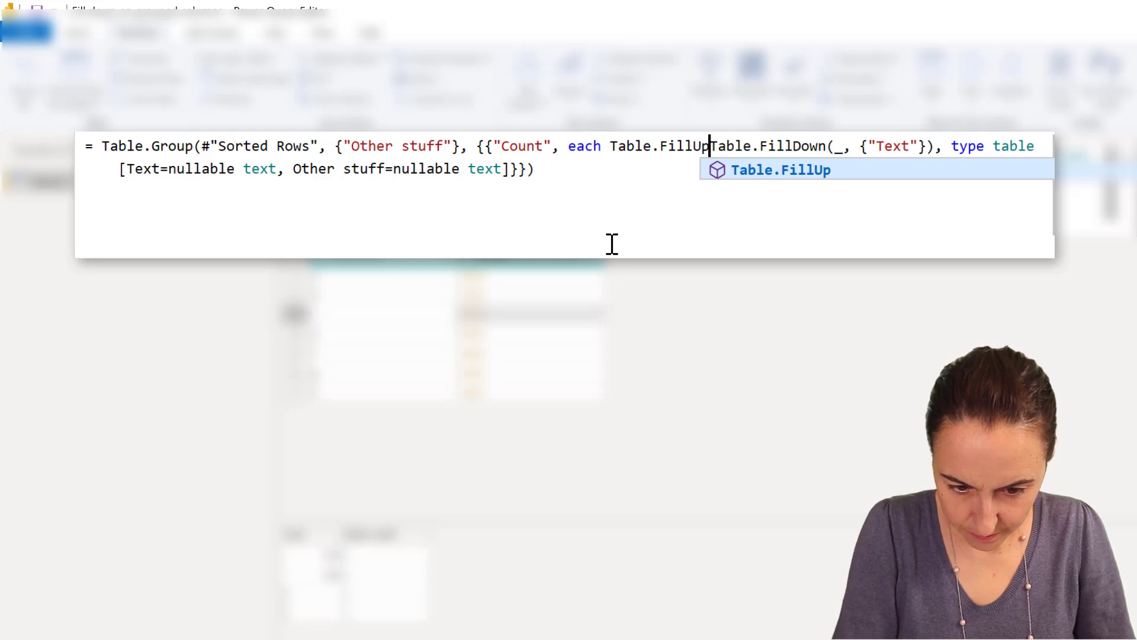
pyautogui.write('(')
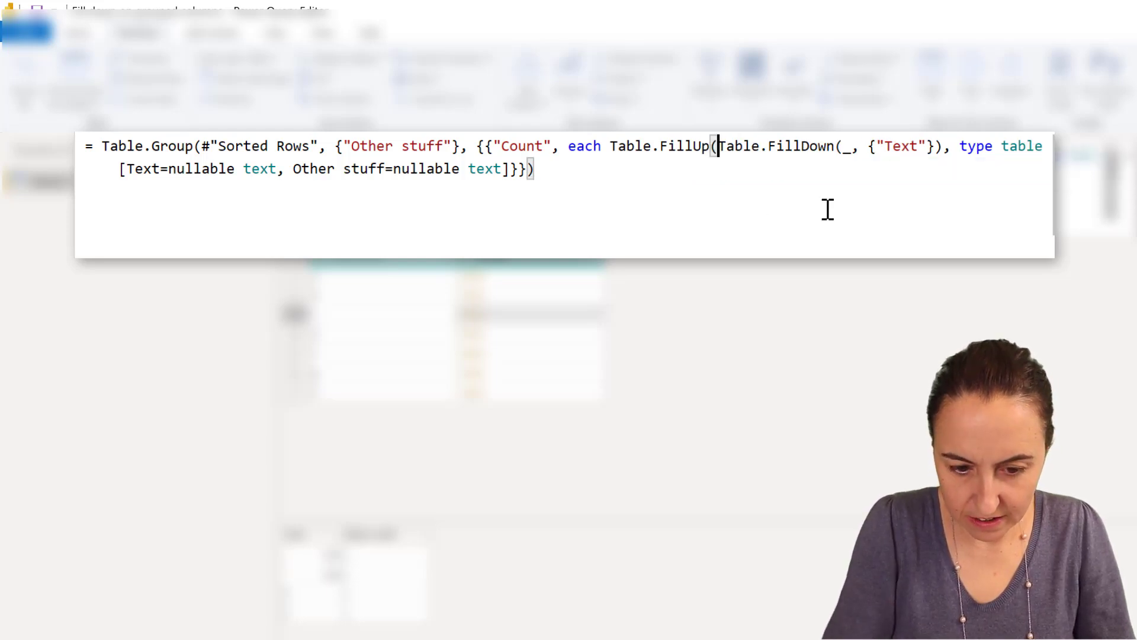
pyautogui.click(943, 147)
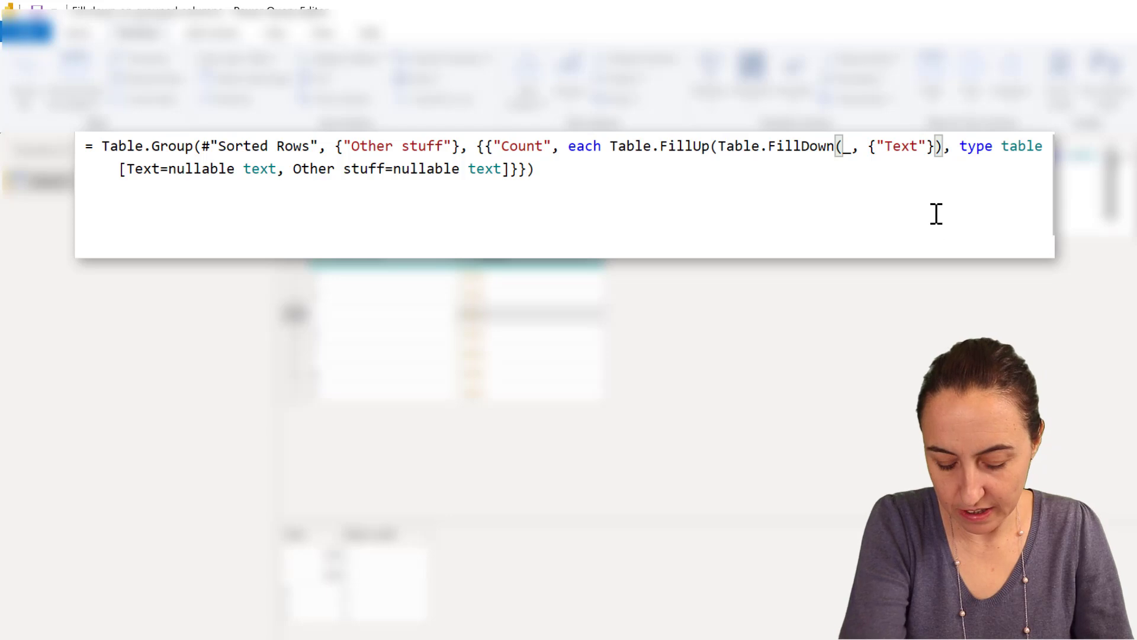
pyautogui.write(', ')
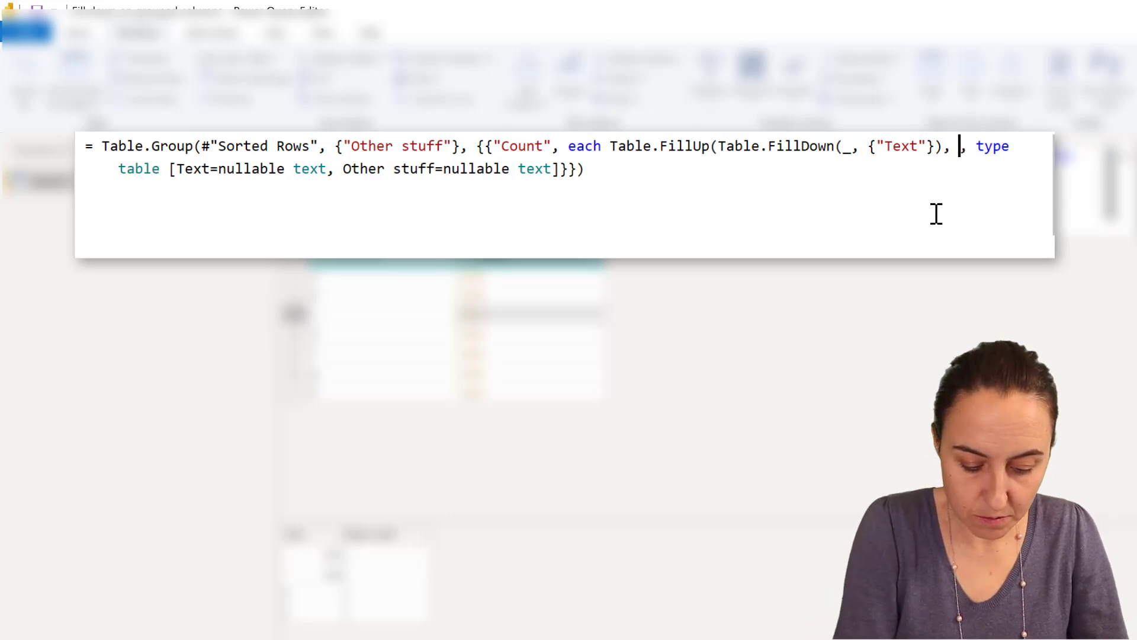
pyautogui.write('{"')
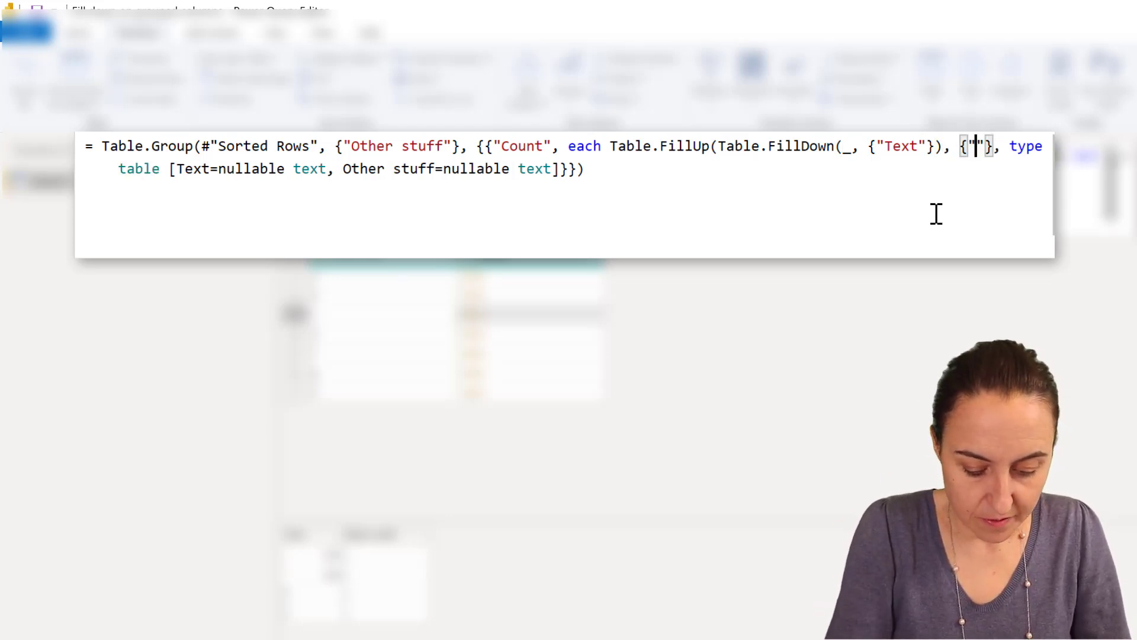
pyautogui.write('Text')
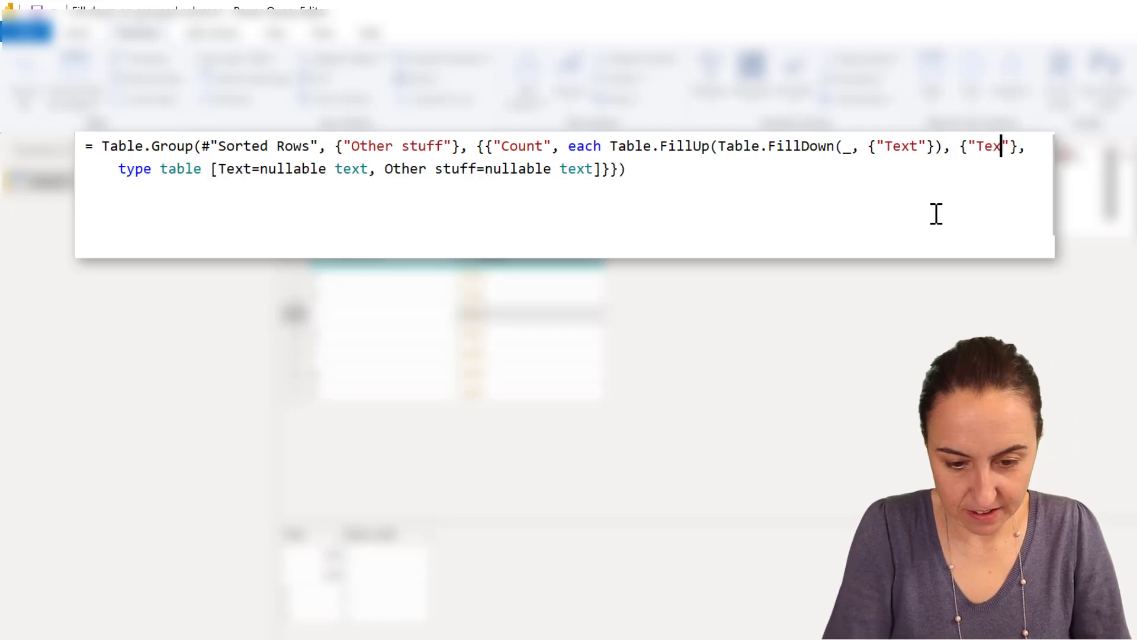
pyautogui.press('Return')
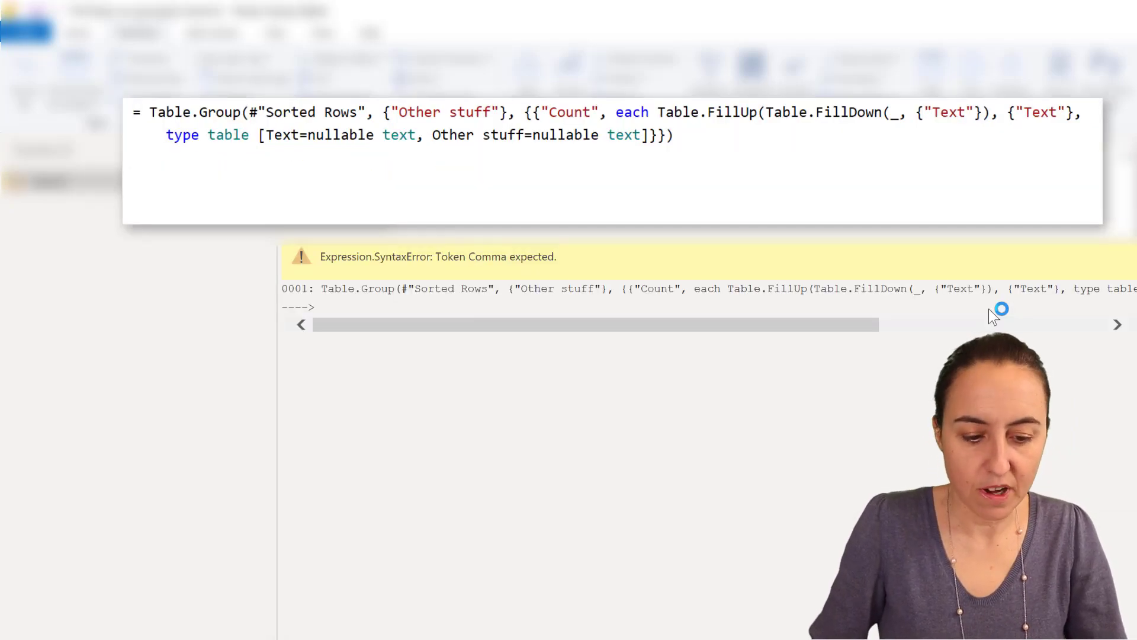
# Add the missing closing parenthesis so the formula applies without error
pyautogui.click(1077, 112)
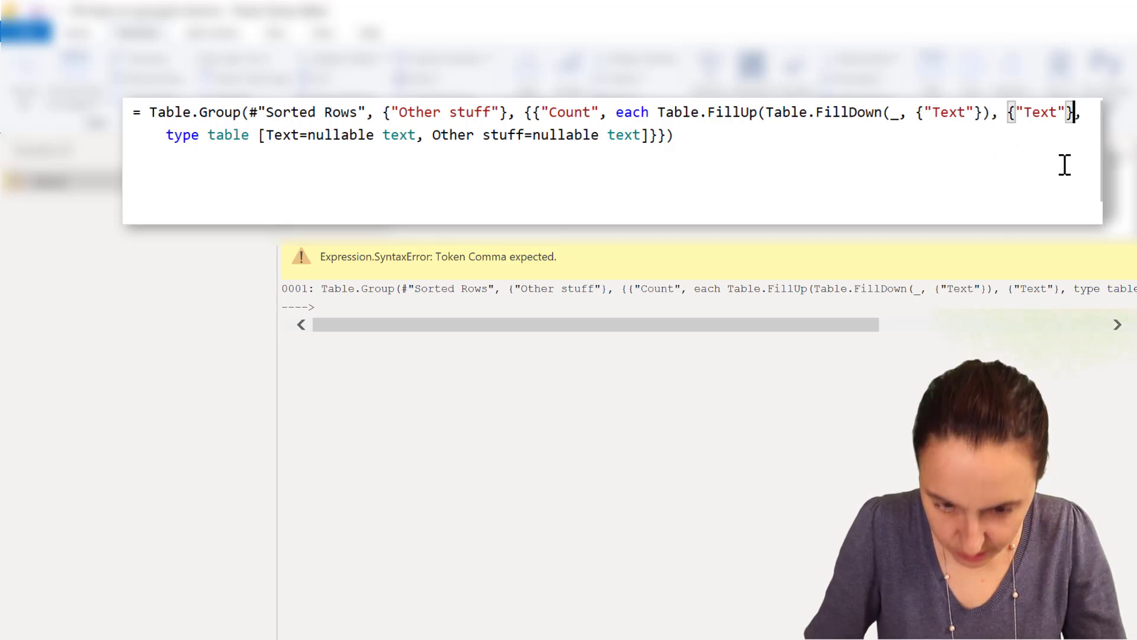
pyautogui.write(')')
pyautogui.press('Return')
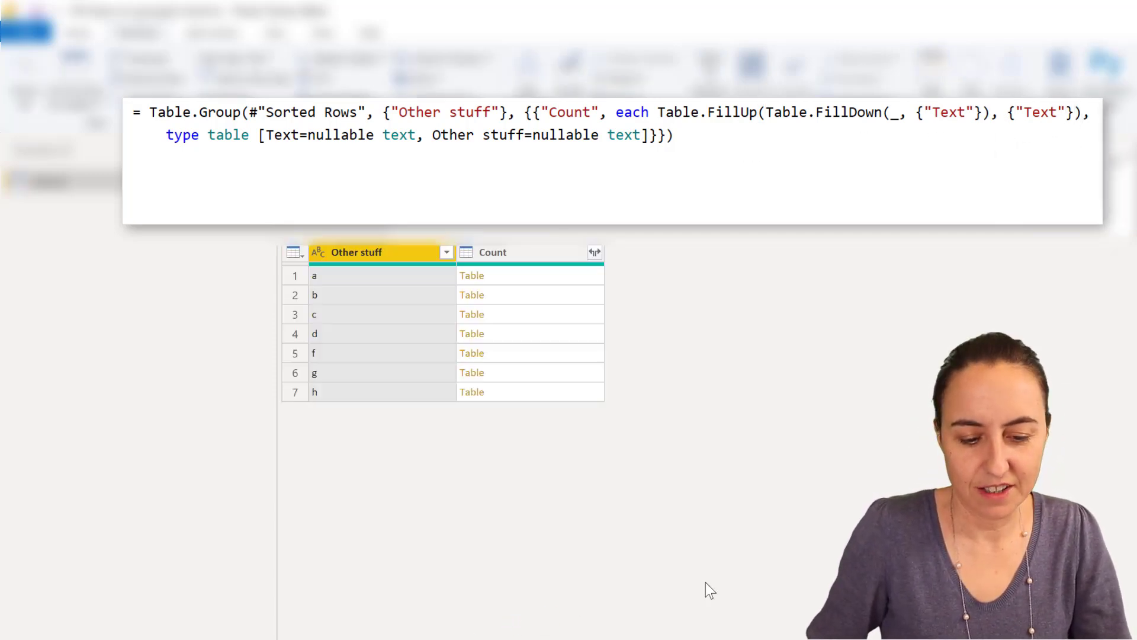
# Preview the nested tables for groups a, c and h, then expand Count to the Text column only
pyautogui.click(543, 280)
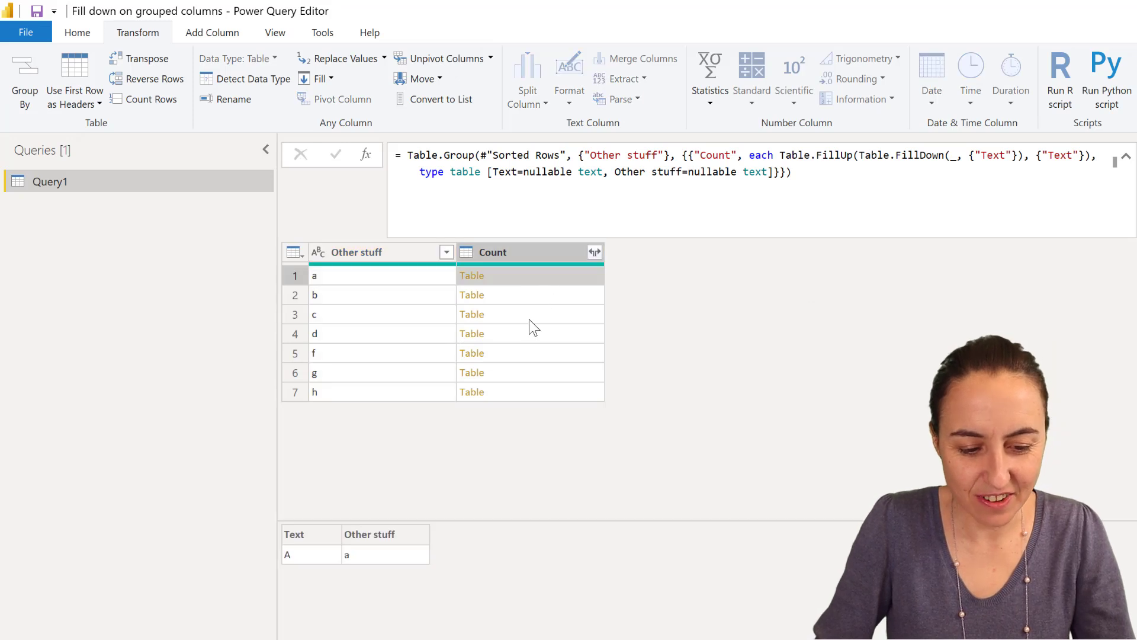
pyautogui.click(528, 321)
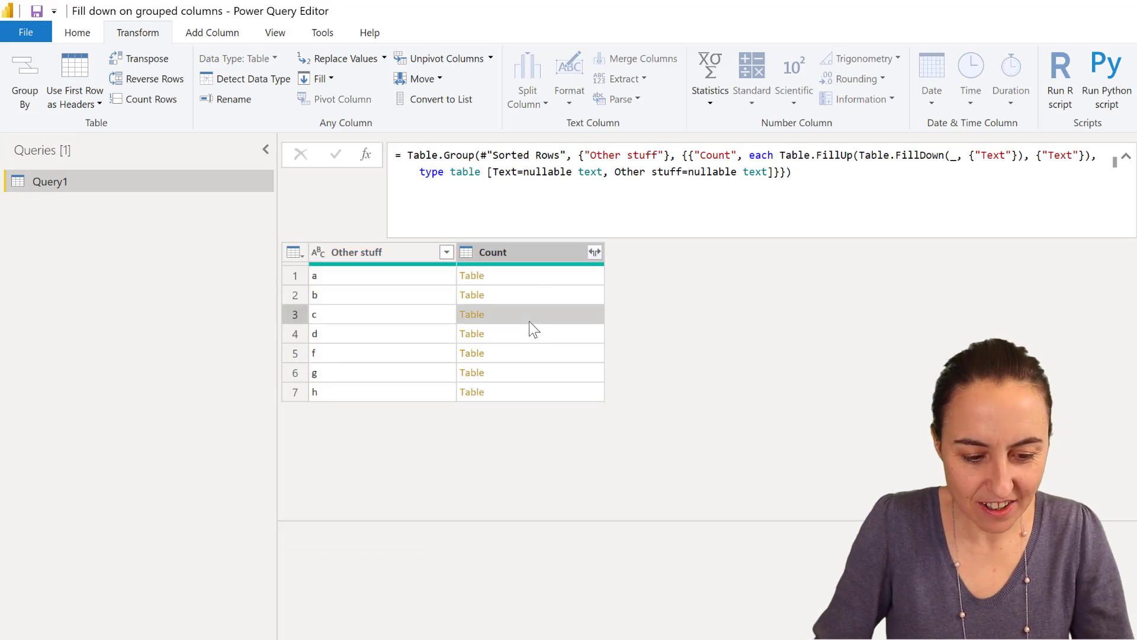
pyautogui.click(549, 391)
pyautogui.click(594, 252)
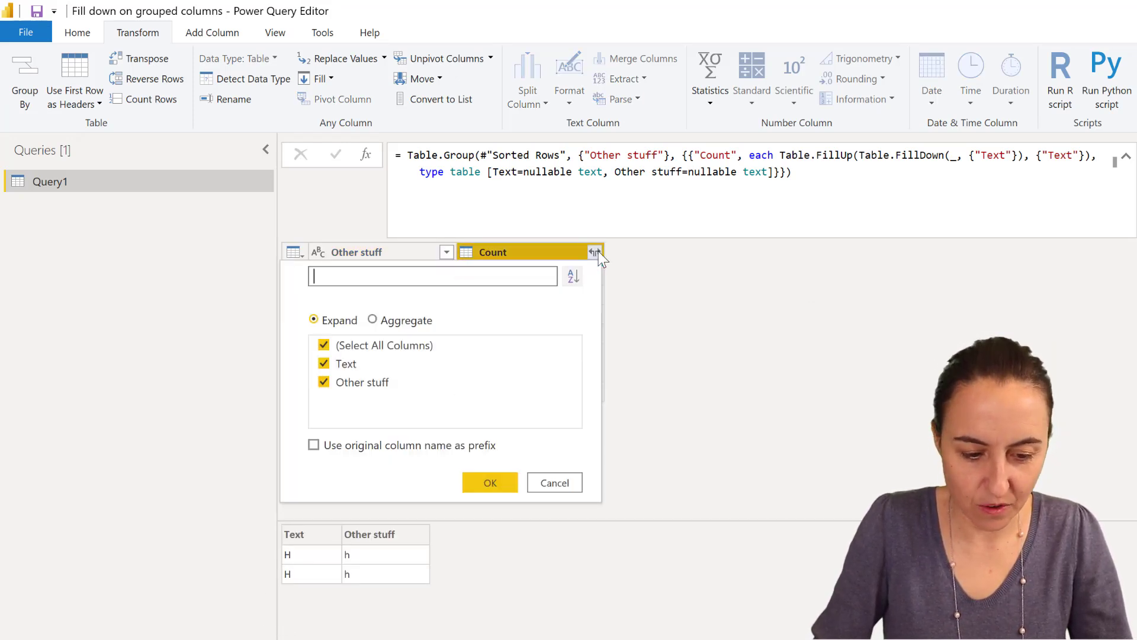
pyautogui.click(355, 345)
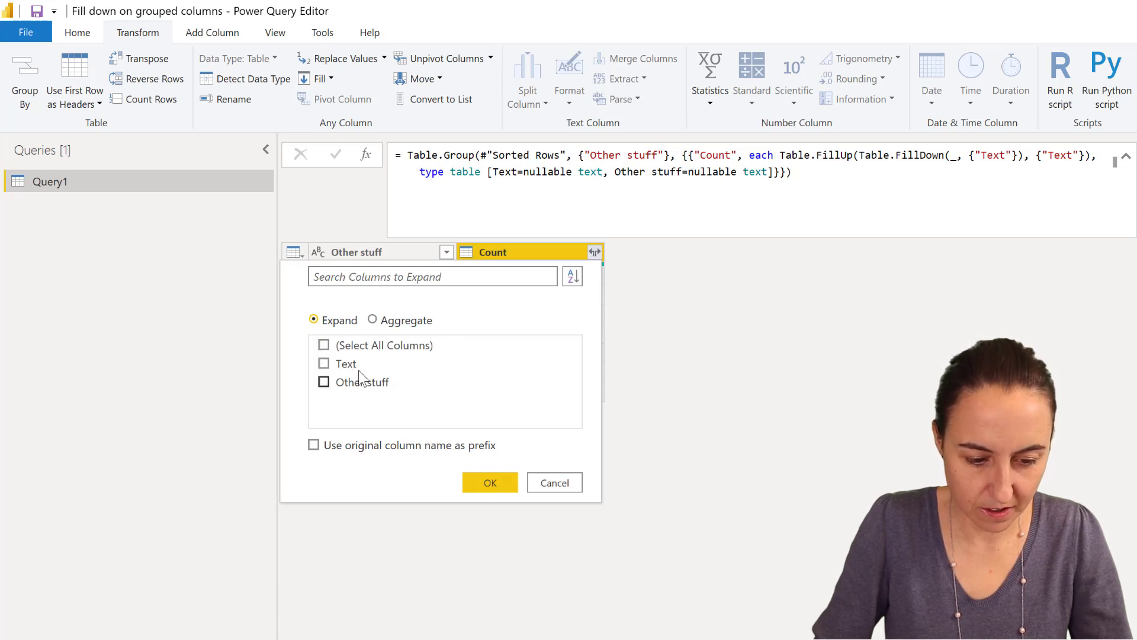
pyautogui.click(332, 363)
pyautogui.click(490, 483)
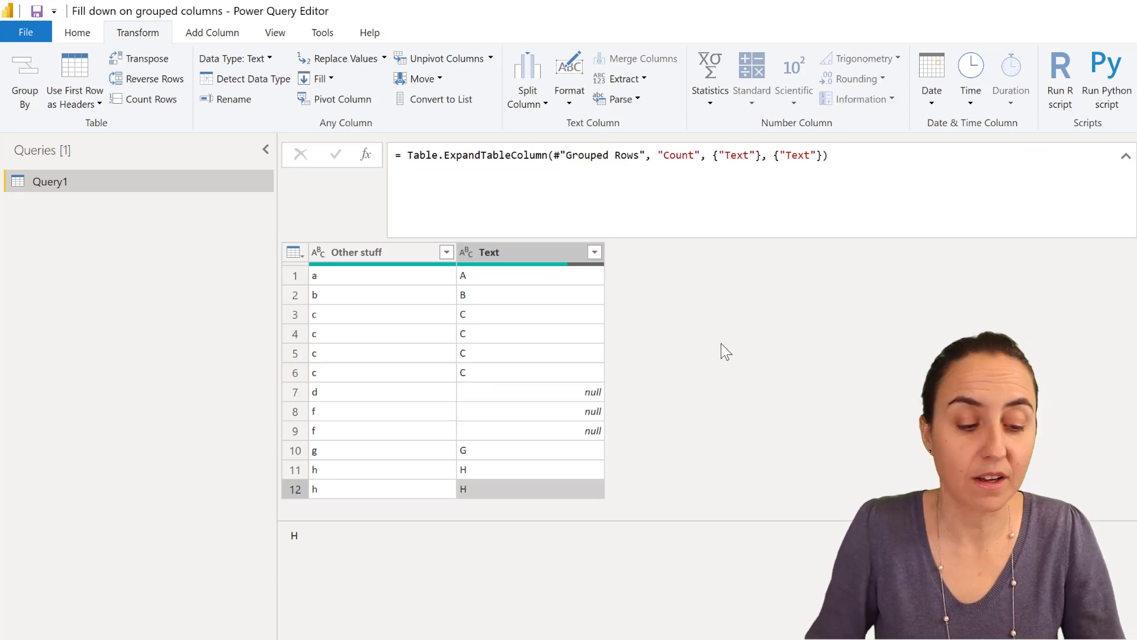
# Duplicate Query1 as Query1 (2) and select its Other stuff column
pyautogui.rightClick(140, 182)
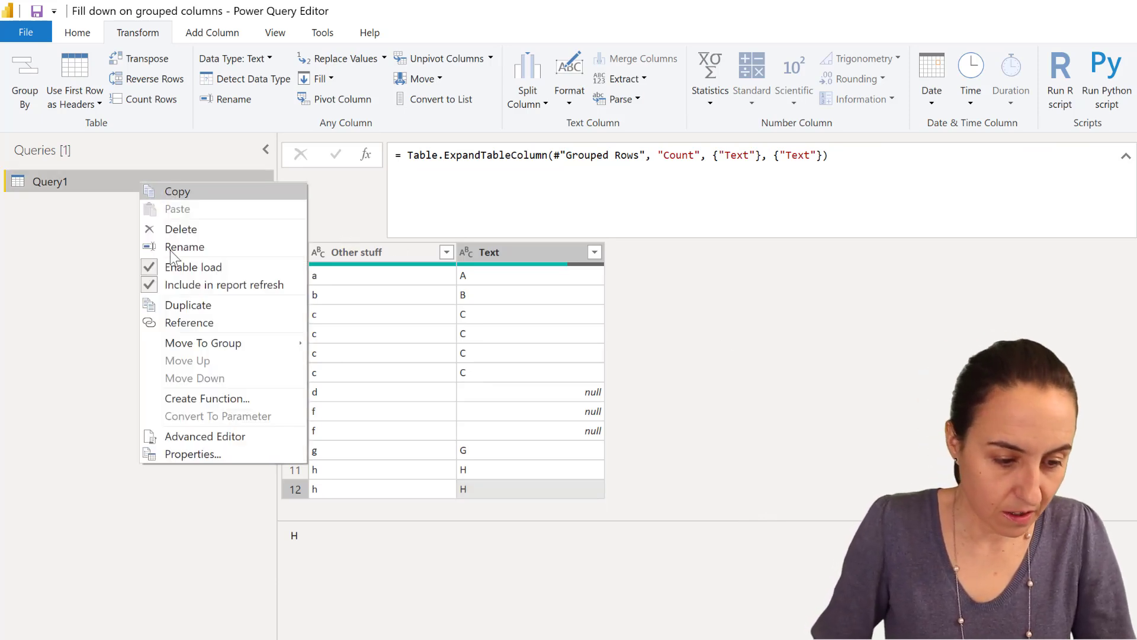
pyautogui.click(197, 305)
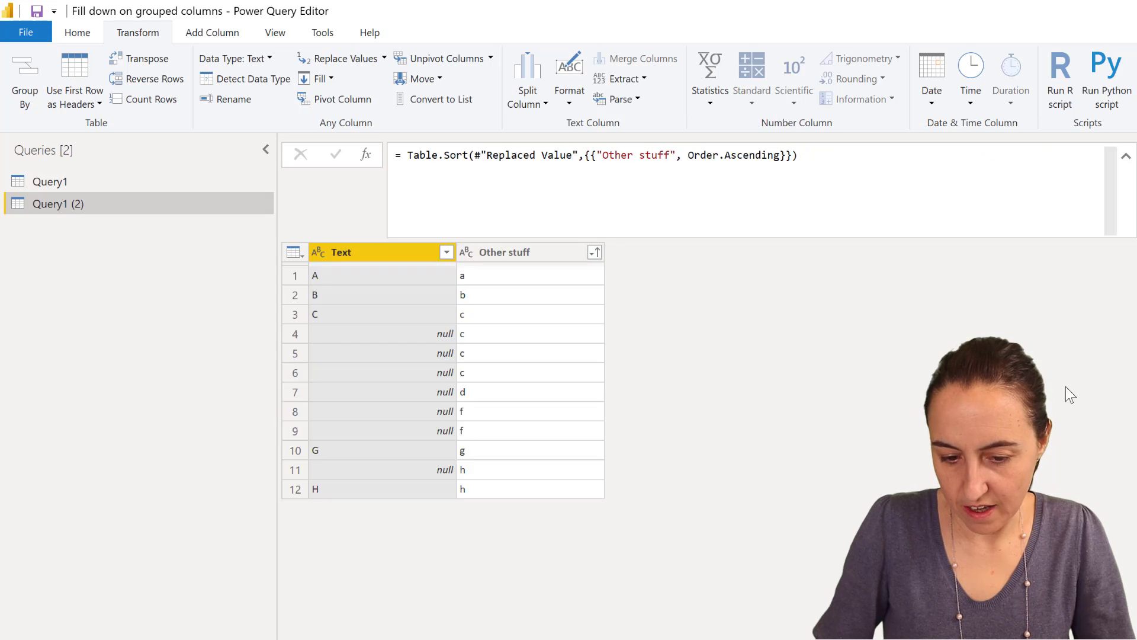
pyautogui.click(556, 251)
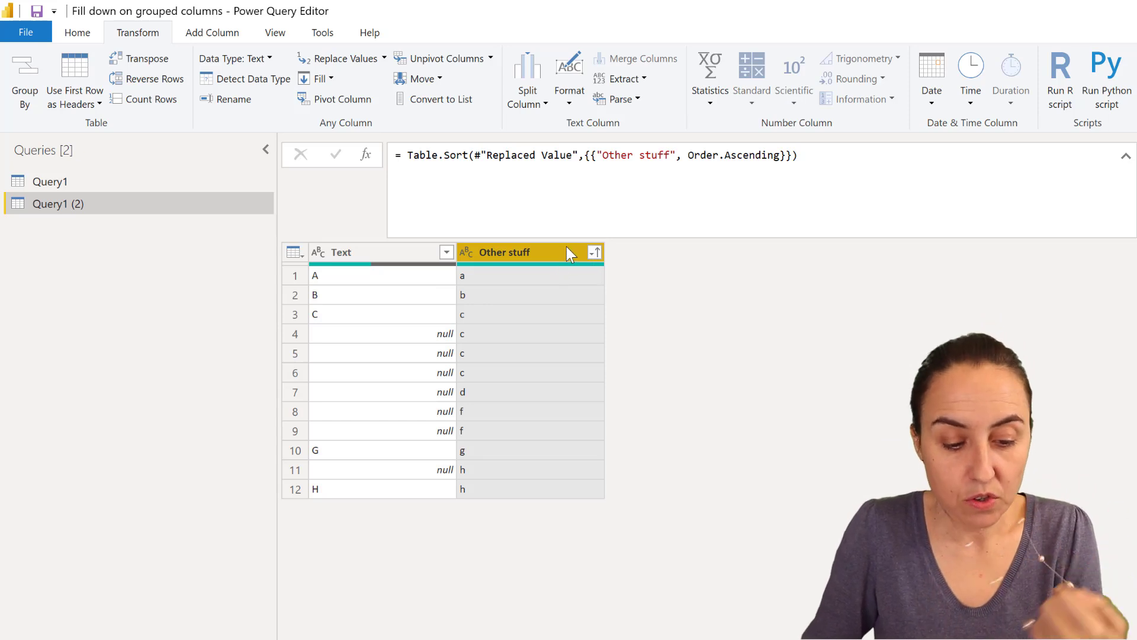
# Start a Group By with a Max of Text aggregation named Max
pyautogui.click(18, 97)
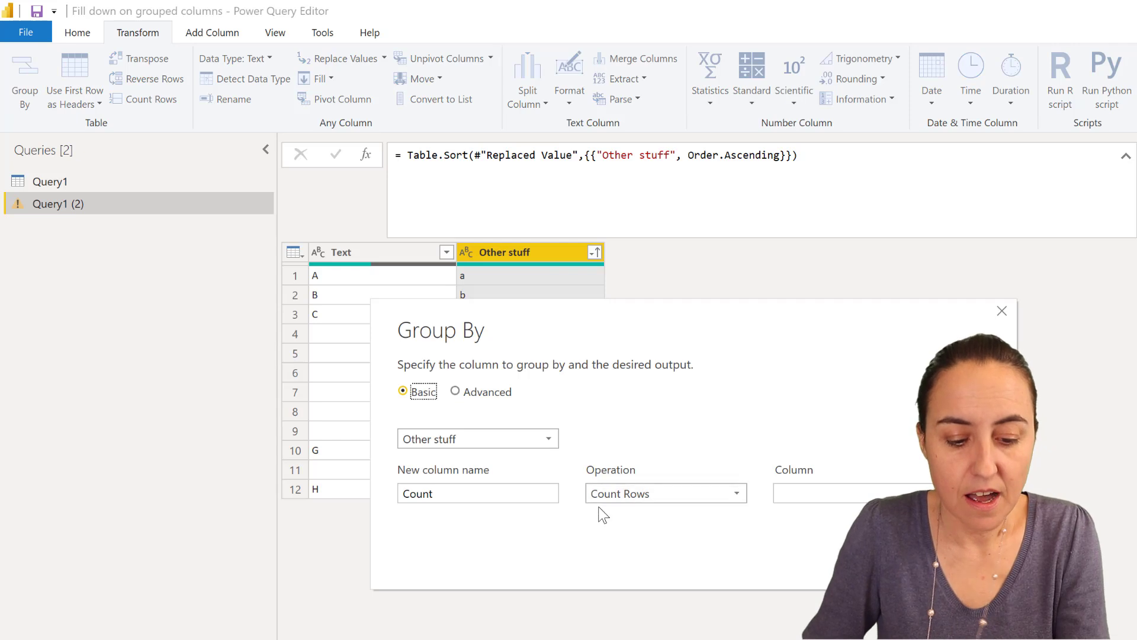
pyautogui.click(663, 495)
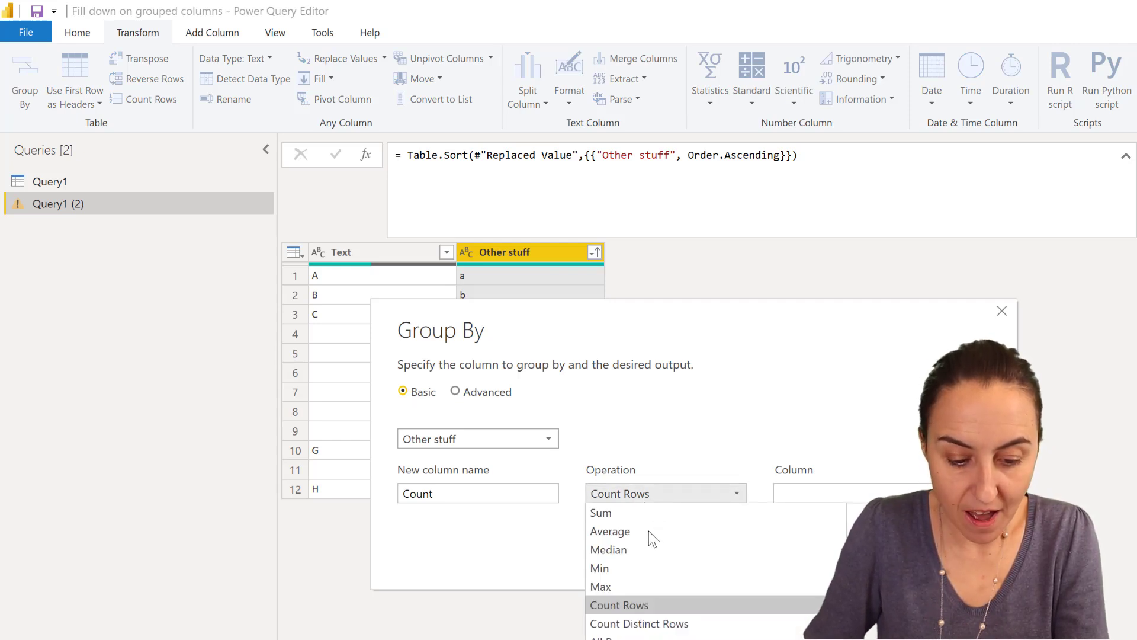
pyautogui.click(644, 584)
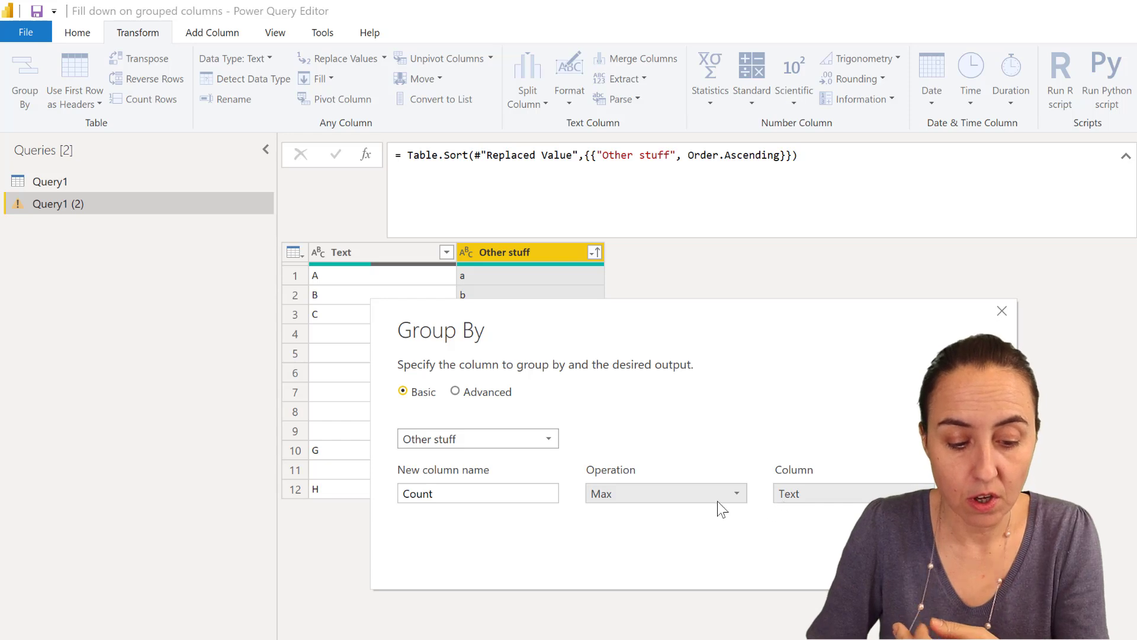
pyautogui.doubleClick(416, 500)
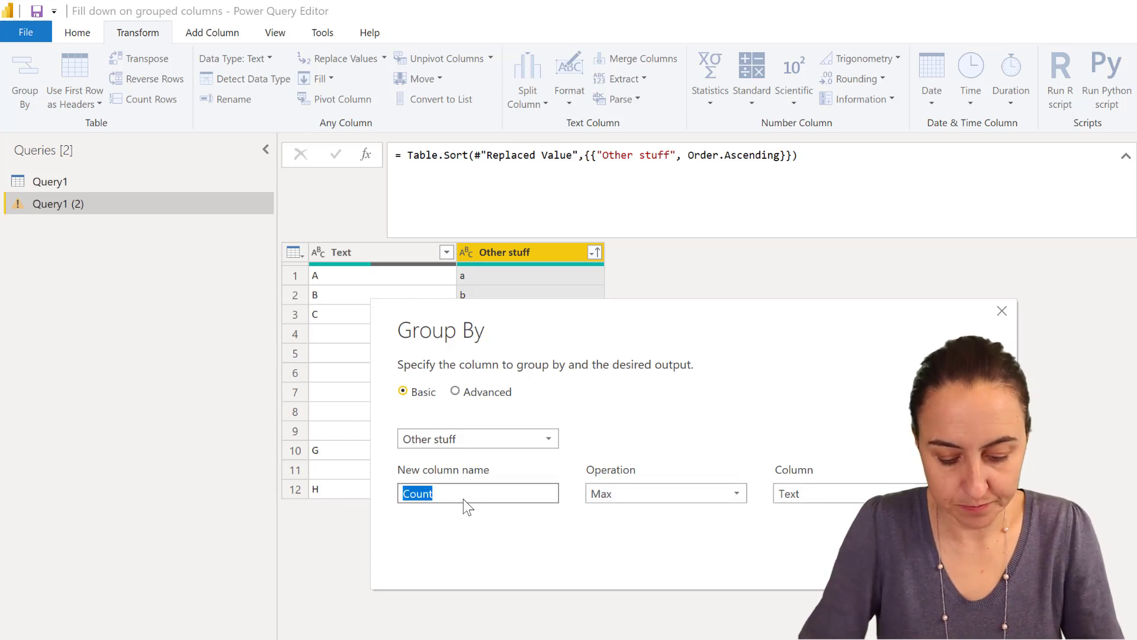
pyautogui.write('Max')
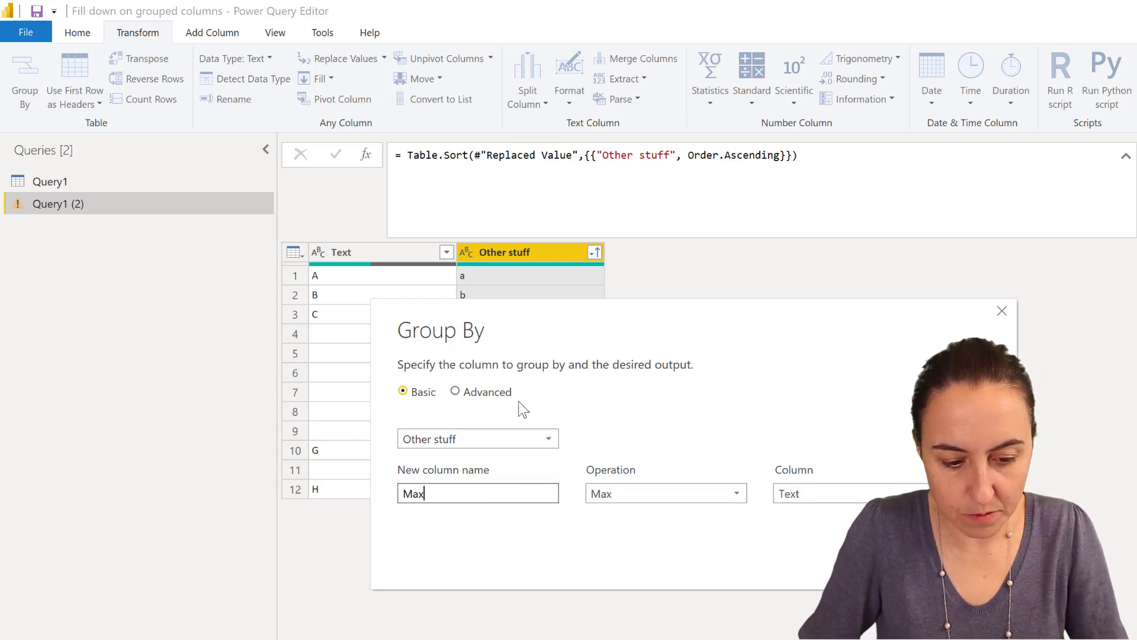
# Switch to Advanced and add a second aggregation named All using All Rows
pyautogui.click(481, 392)
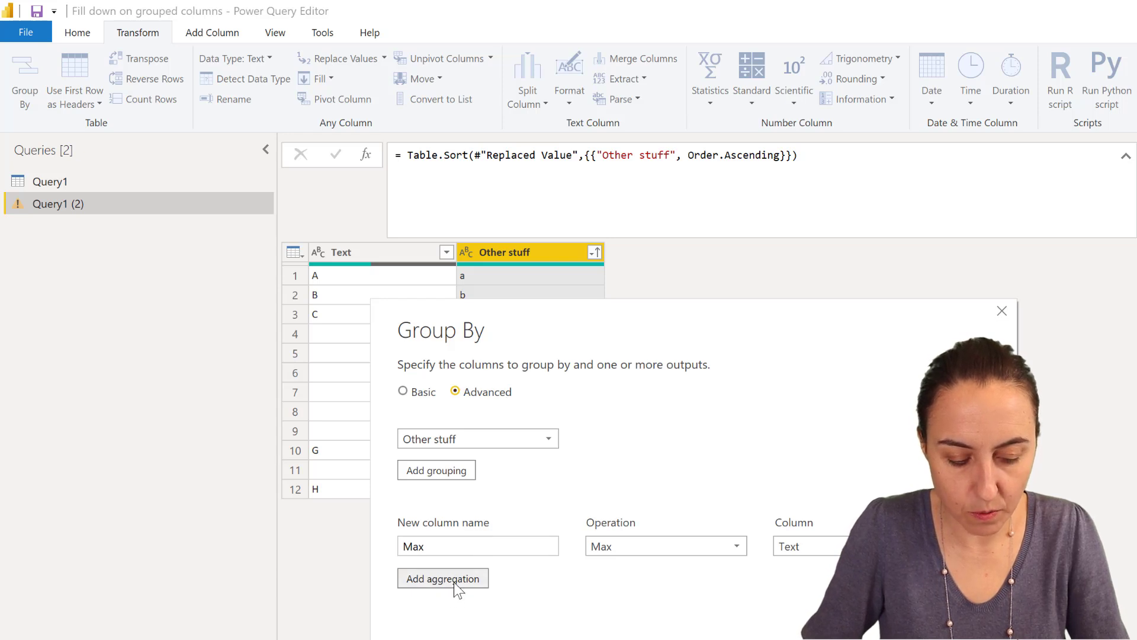
pyautogui.click(454, 582)
pyautogui.click(521, 571)
pyautogui.write('All')
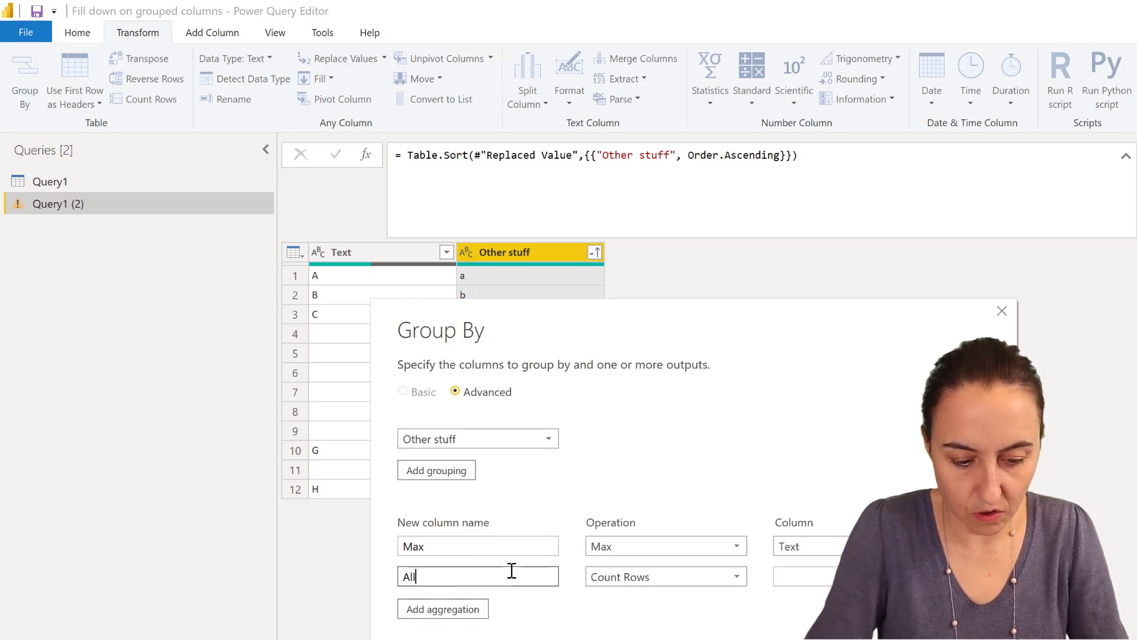
pyautogui.click(652, 578)
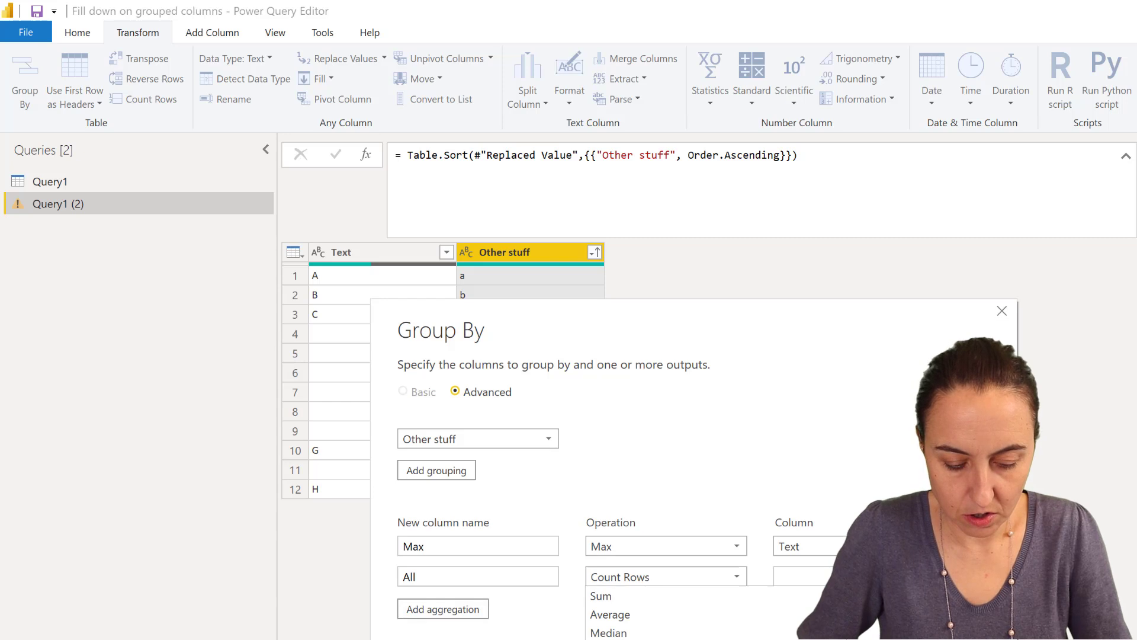
pyautogui.press('End')
pyautogui.press('Return')
pyautogui.press('Return')
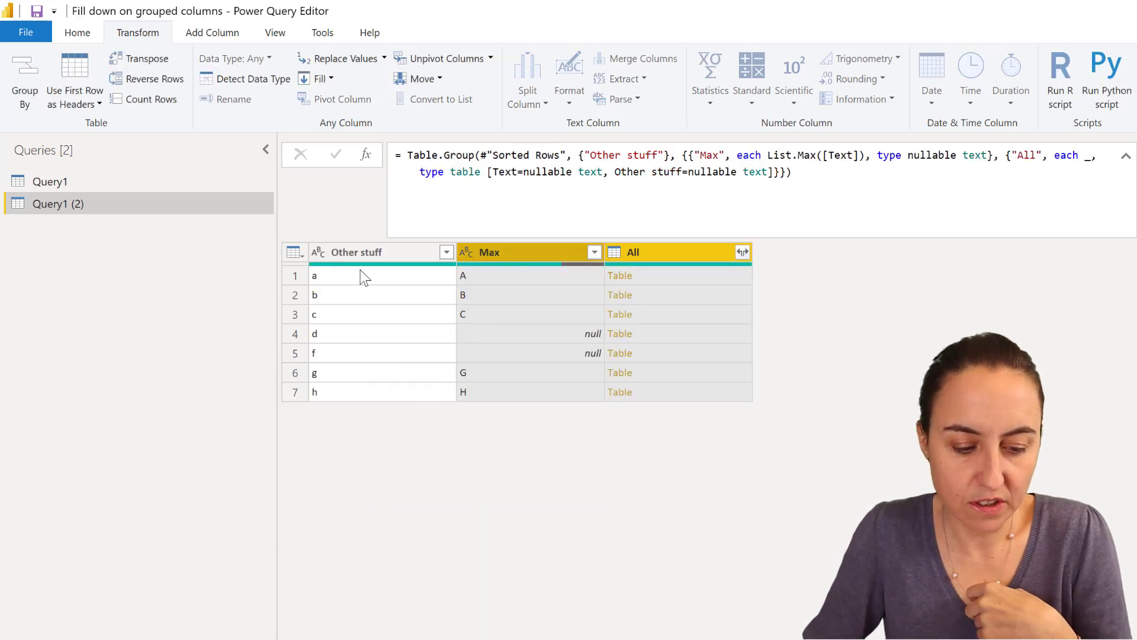
# Inspect the Max column values and preview the nested rows of groups c and f
pyautogui.click(356, 254)
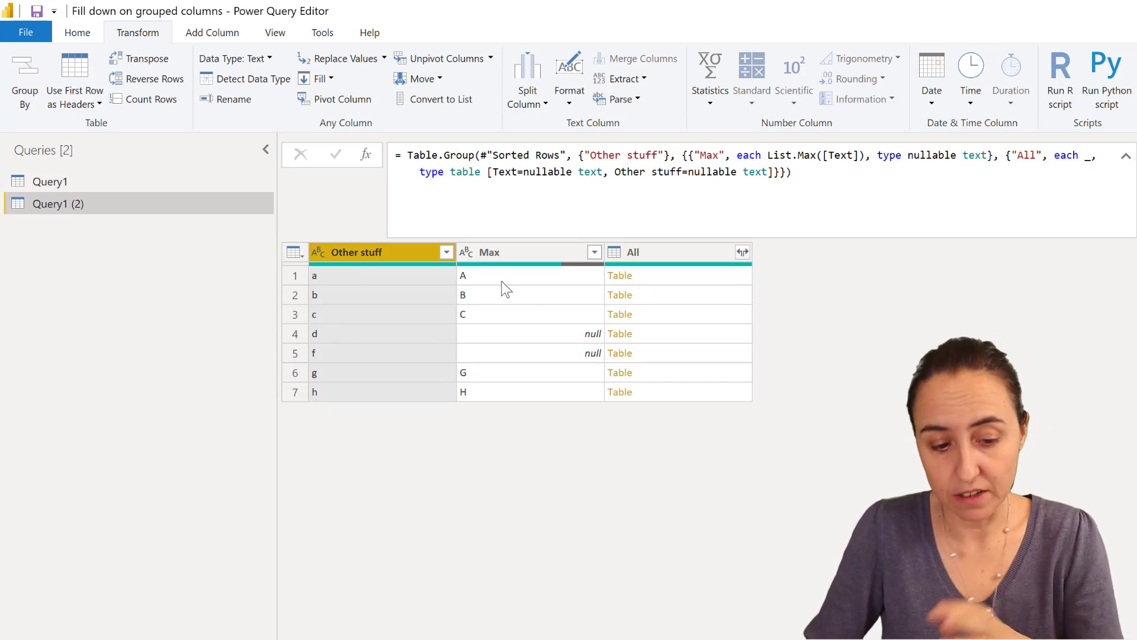
pyautogui.click(527, 255)
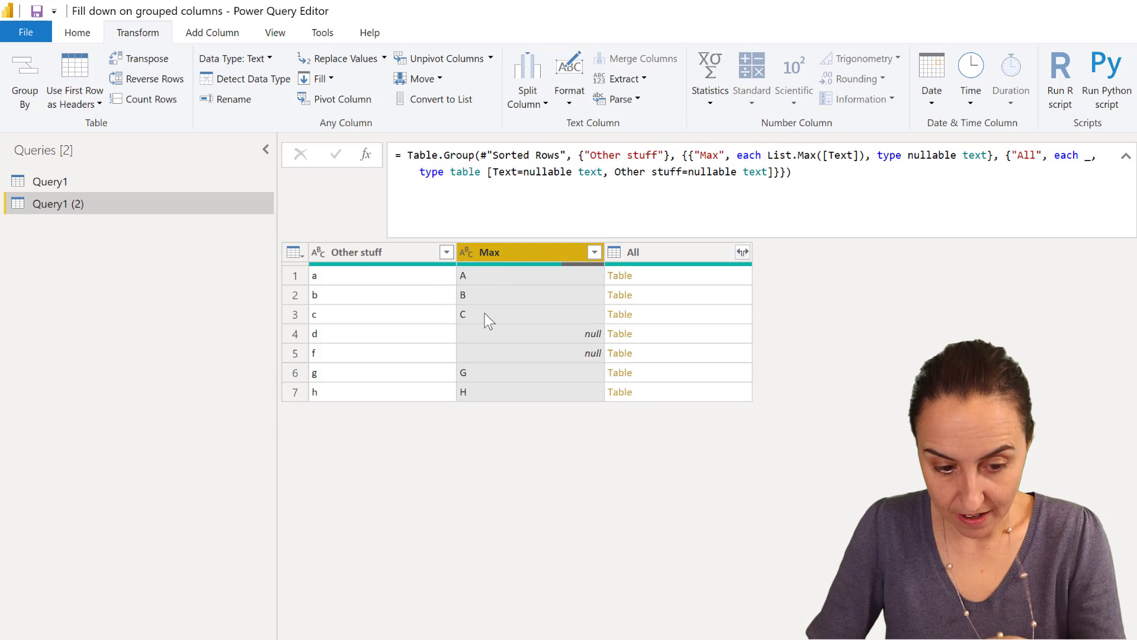
pyautogui.click(706, 324)
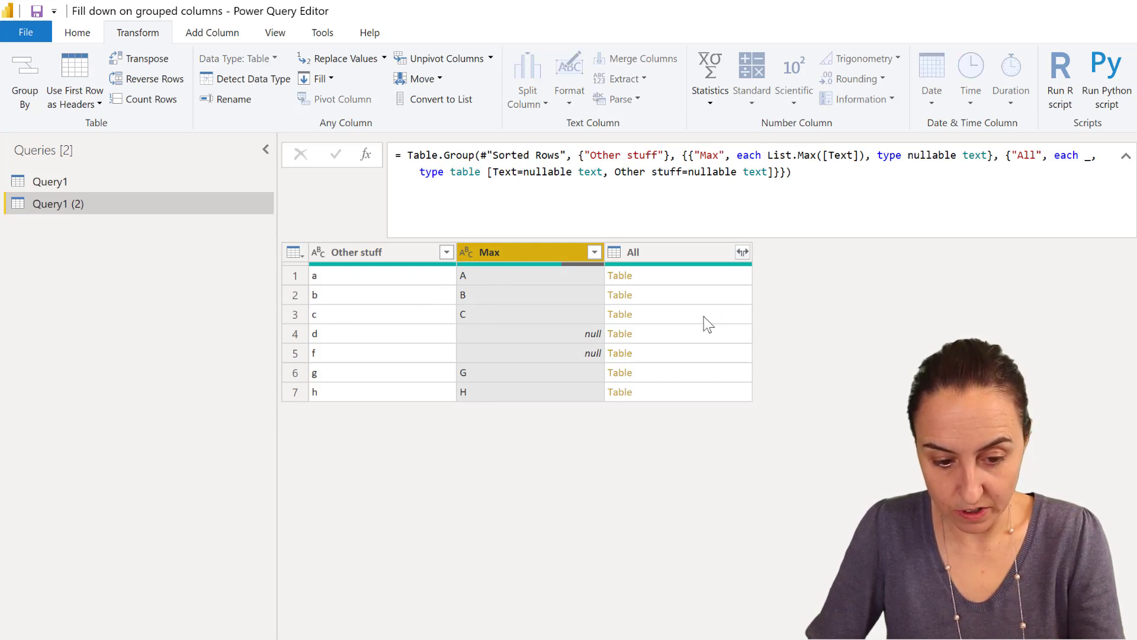
pyautogui.click(696, 354)
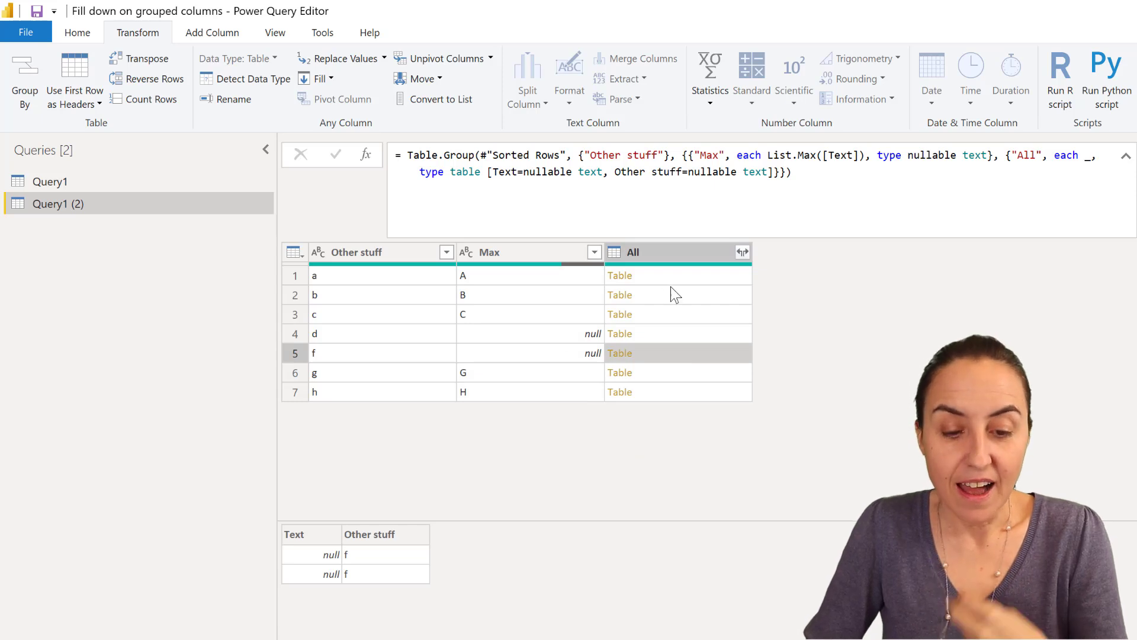
# Expand the All column to include only the Text column
pyautogui.click(742, 252)
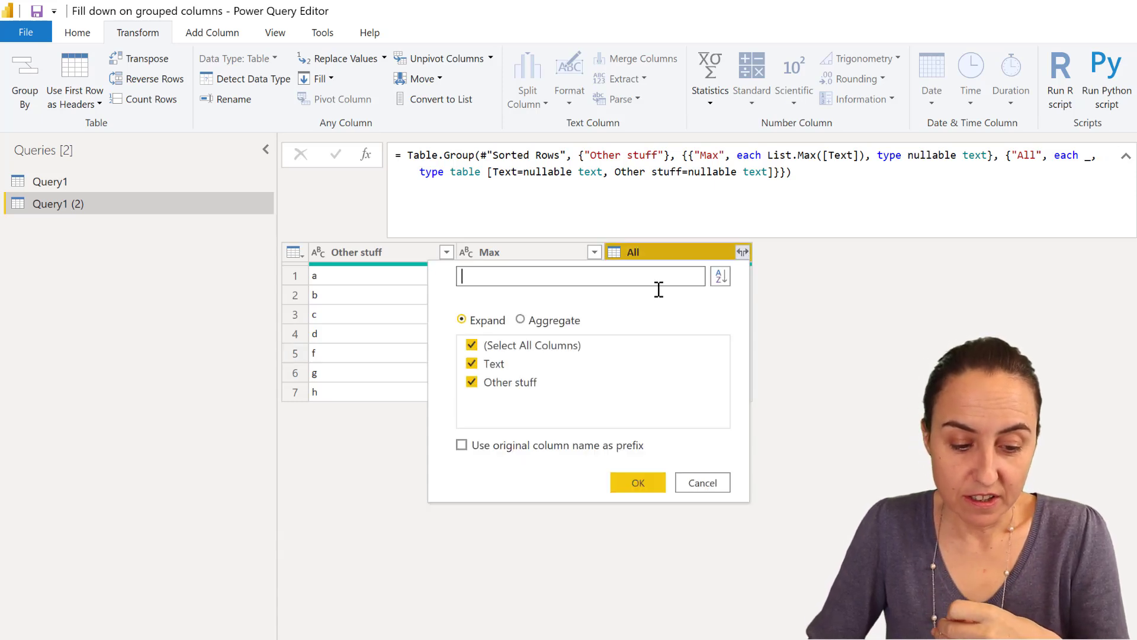
pyautogui.click(481, 346)
pyautogui.click(500, 363)
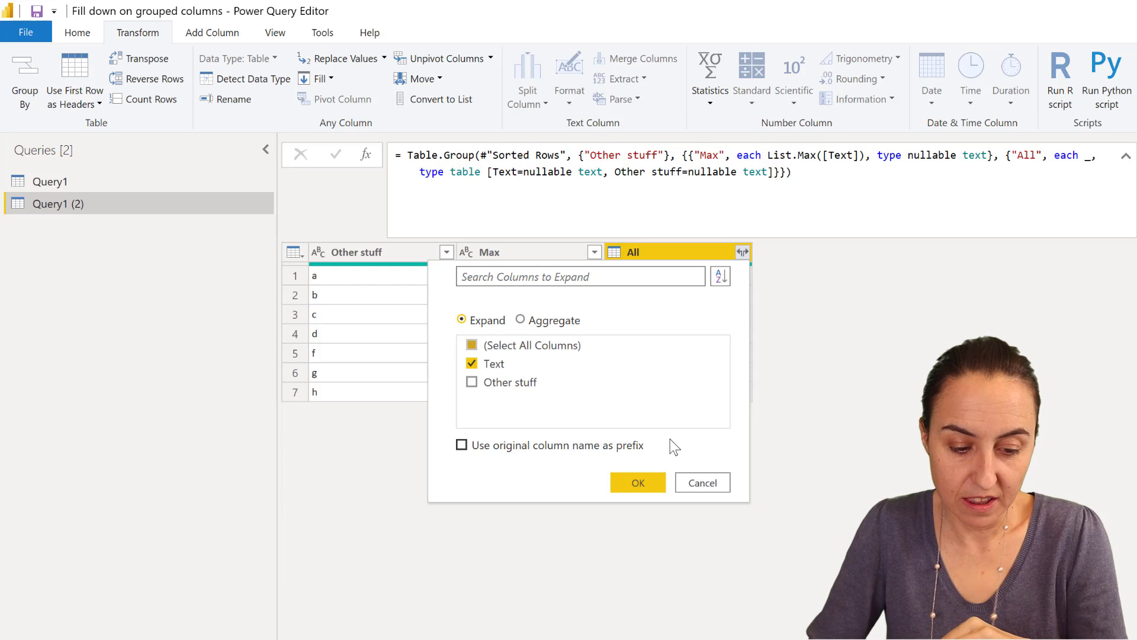
pyautogui.click(637, 483)
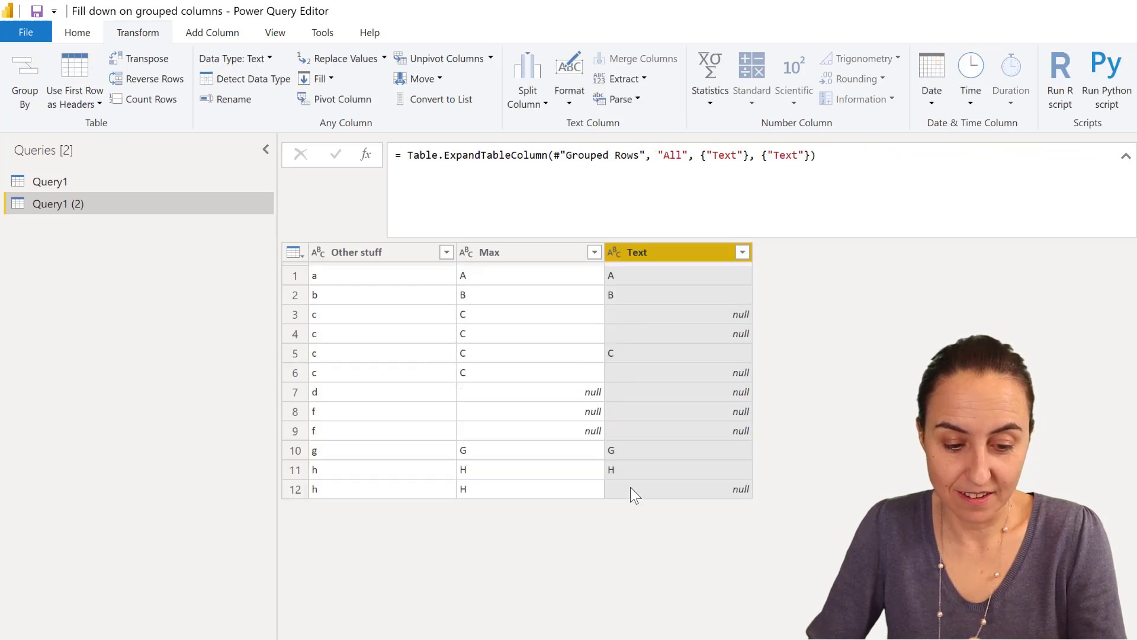